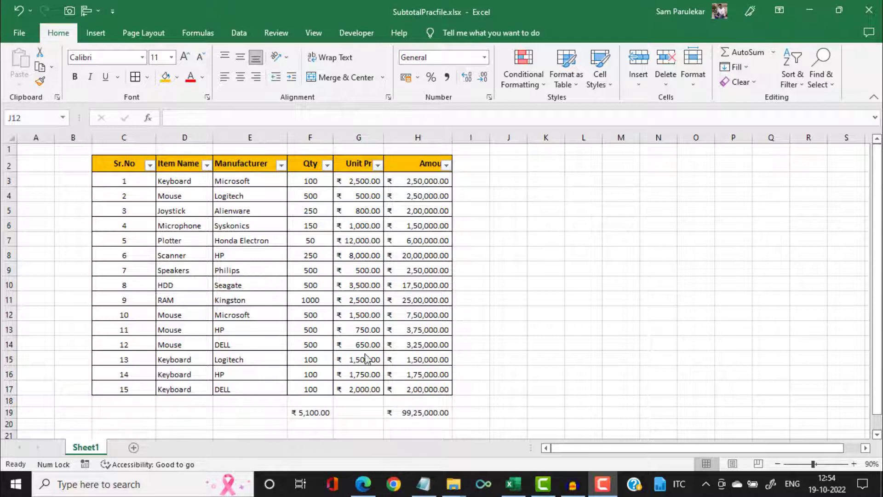
- Delete the existing totals in cells F19 and H19 below the Qty and Amount columns
{"action": "left_click", "coordinate": [304, 413]}
{"action": "key", "text": "Delete"}
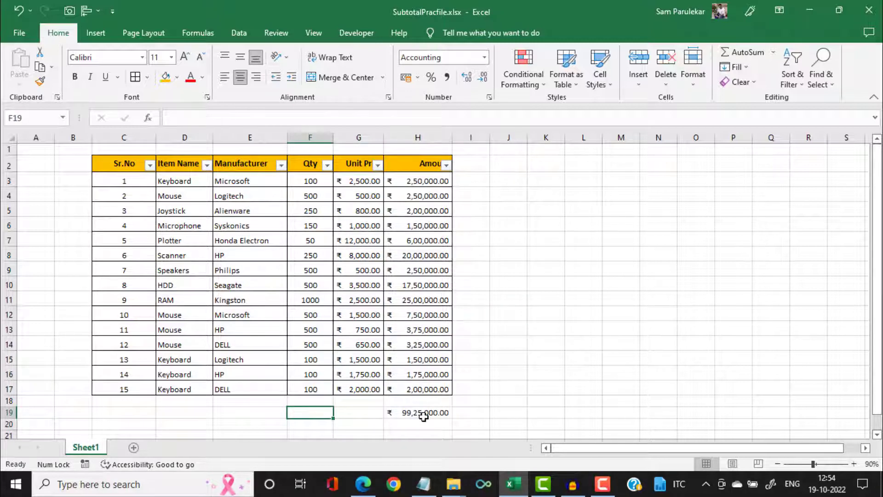
{"action": "left_click", "coordinate": [423, 414]}
{"action": "key", "text": "Delete"}
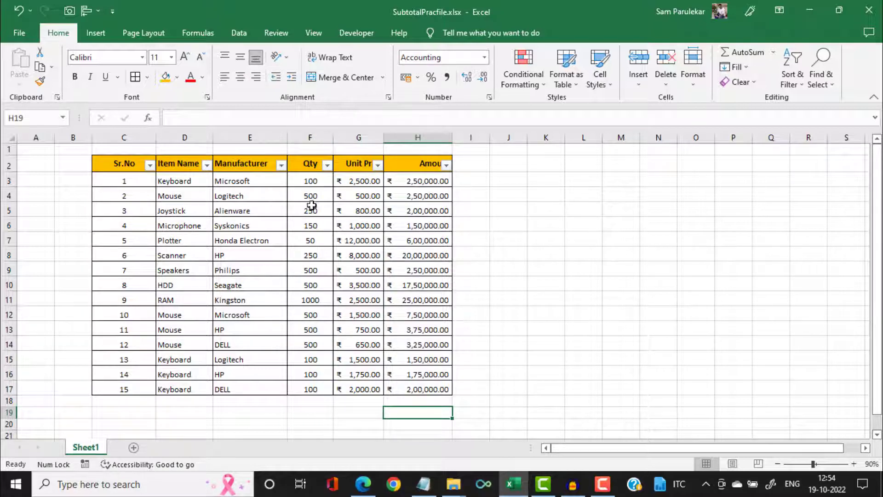
- Total the Qty column in cell F19 with the formula =sum(F3:F17)
{"action": "left_click", "coordinate": [313, 413]}
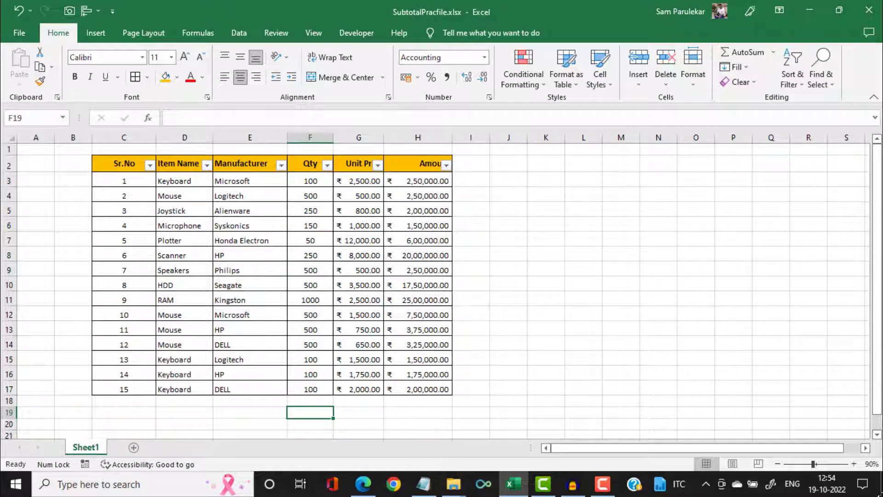
{"action": "type", "text": "="}
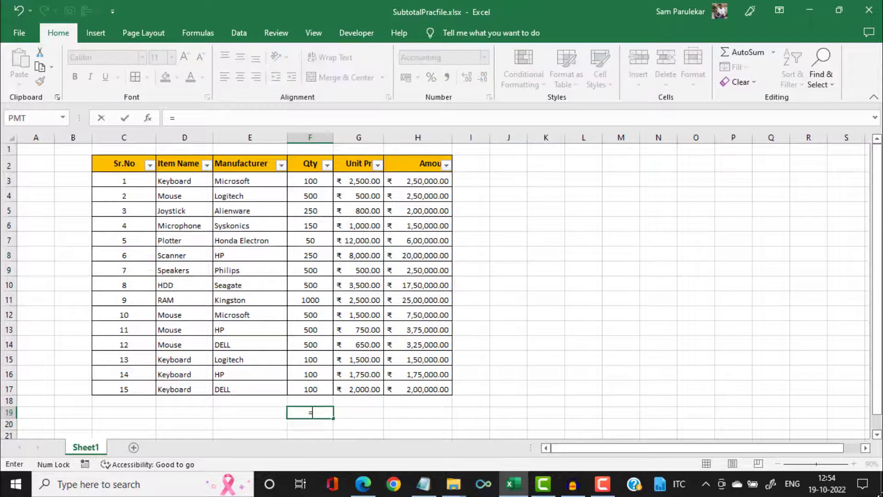
{"action": "type", "text": "sum"}
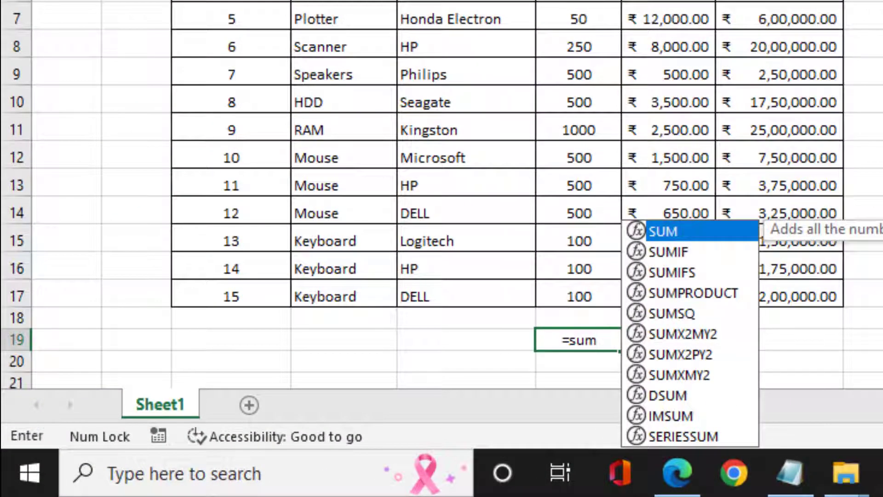
{"action": "type", "text": "("}
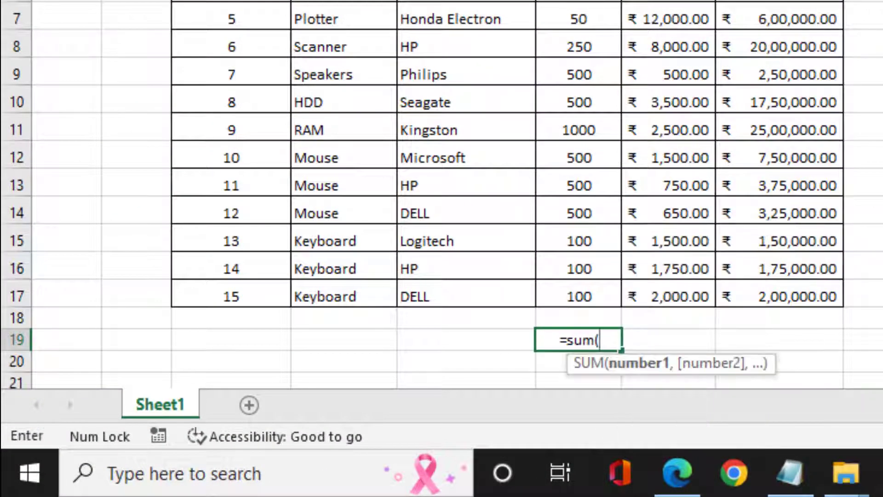
{"action": "left_click_drag", "start_coordinate": [579, 0], "coordinate": [594, 293]}
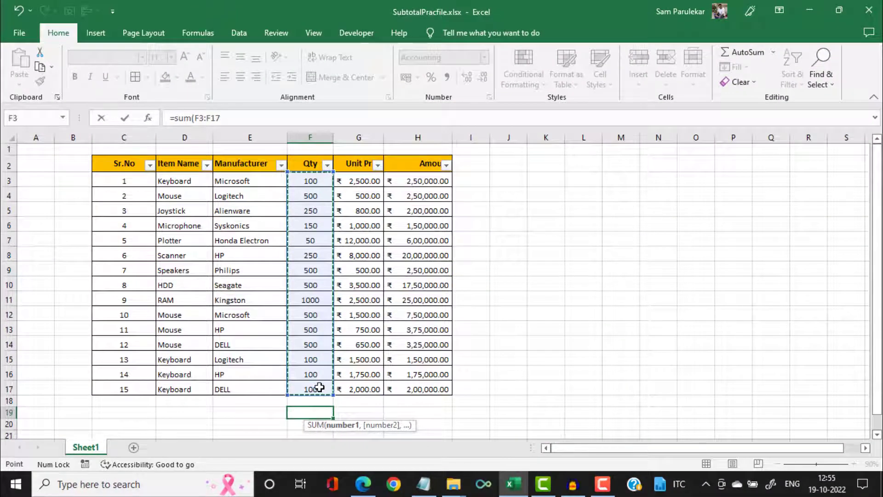
{"action": "type", "text": ")"}
{"action": "key", "text": "Return"}
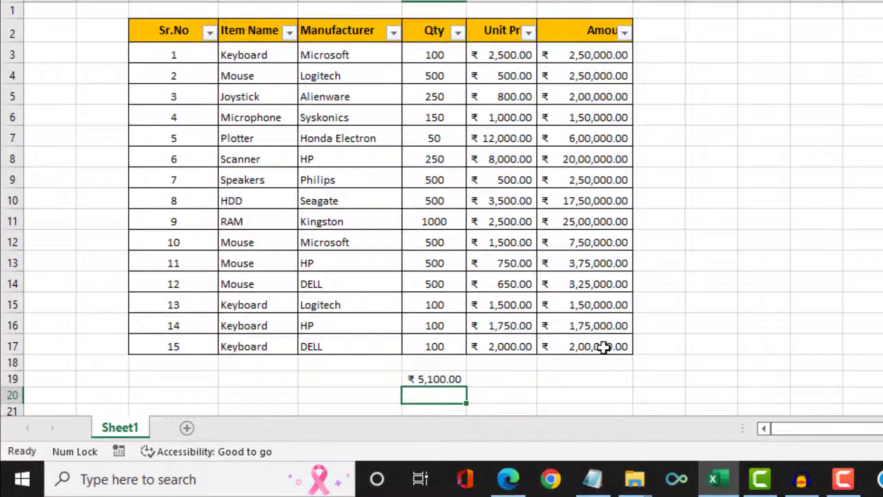
- Total the Amount column in cell H19 with the formula =sum(H3:H17)
{"action": "left_click", "coordinate": [599, 377]}
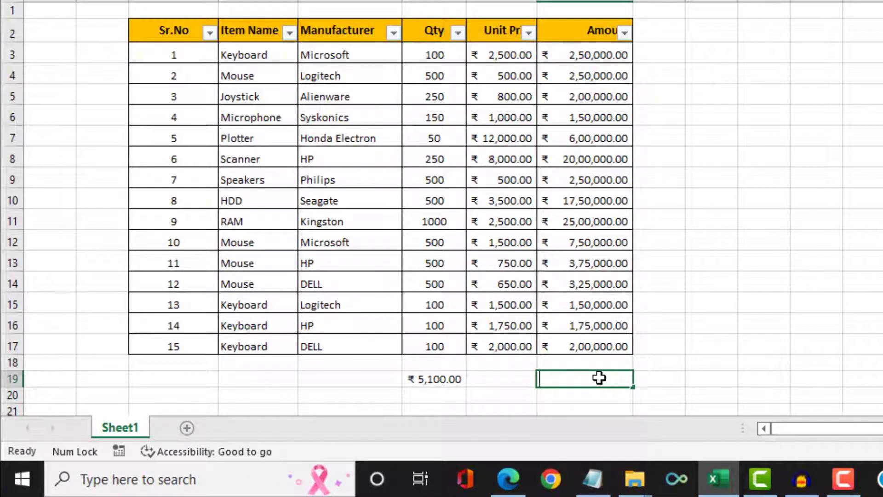
{"action": "type", "text": "=sum"}
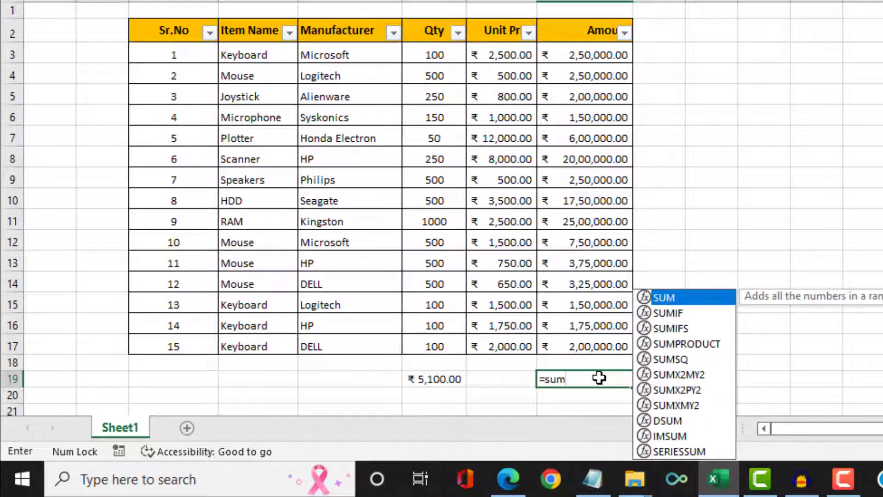
{"action": "type", "text": "("}
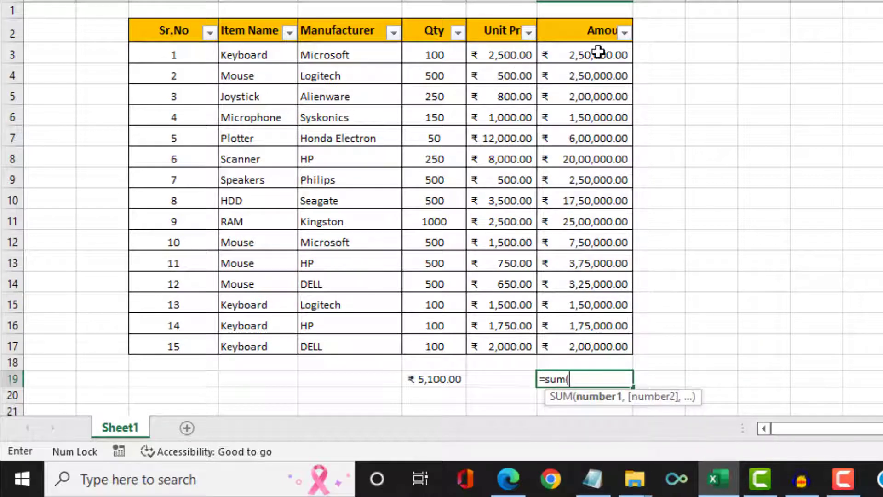
{"action": "left_click_drag", "start_coordinate": [592, 54], "coordinate": [598, 341]}
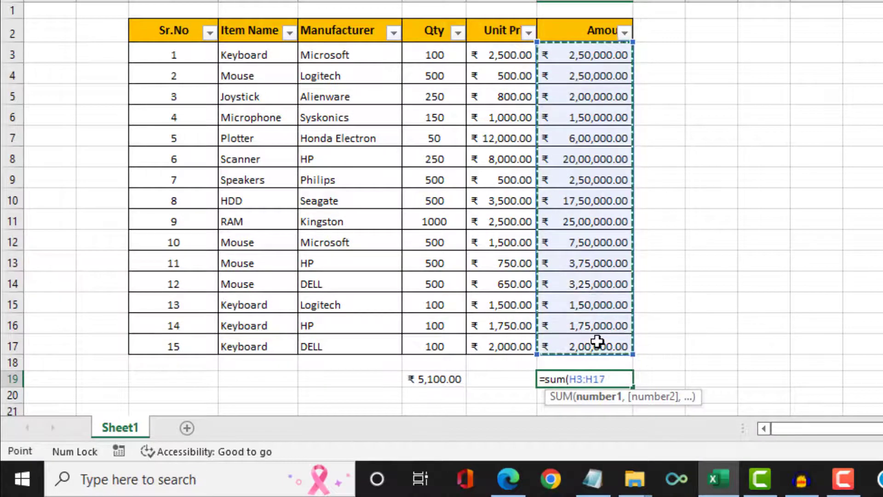
{"action": "type", "text": ")"}
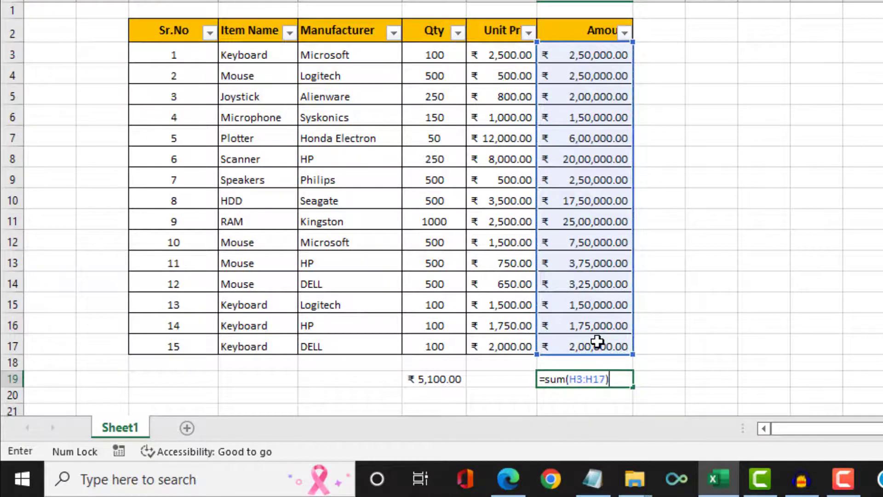
{"action": "key", "text": "Return"}
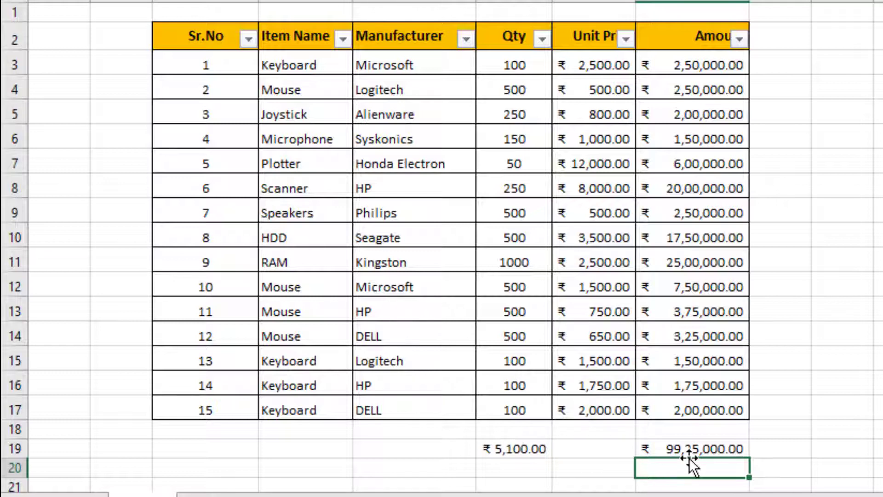
- Filter the Item Name column so that only the Mouse rows are shown
{"action": "left_click", "coordinate": [343, 40]}
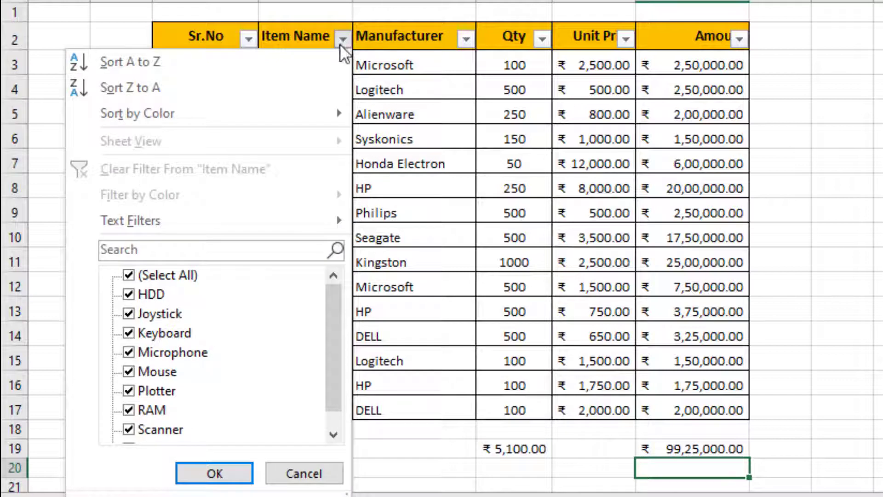
{"action": "left_click", "coordinate": [136, 277]}
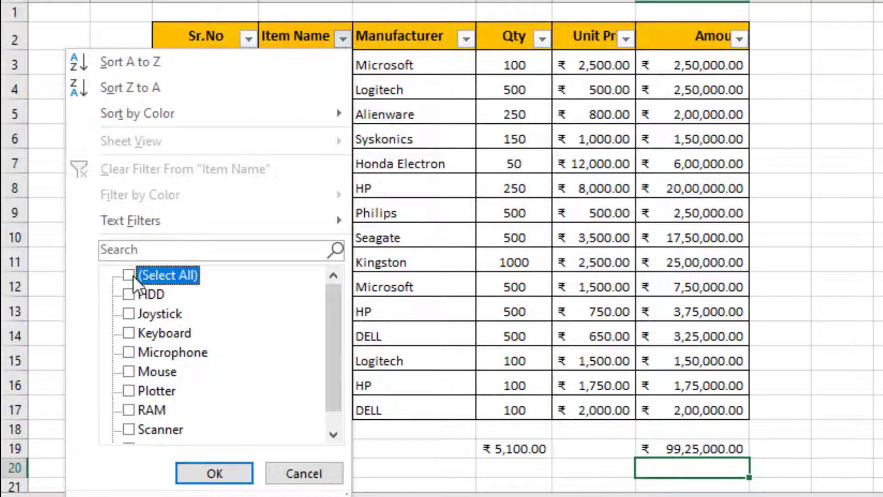
{"action": "left_click", "coordinate": [132, 370]}
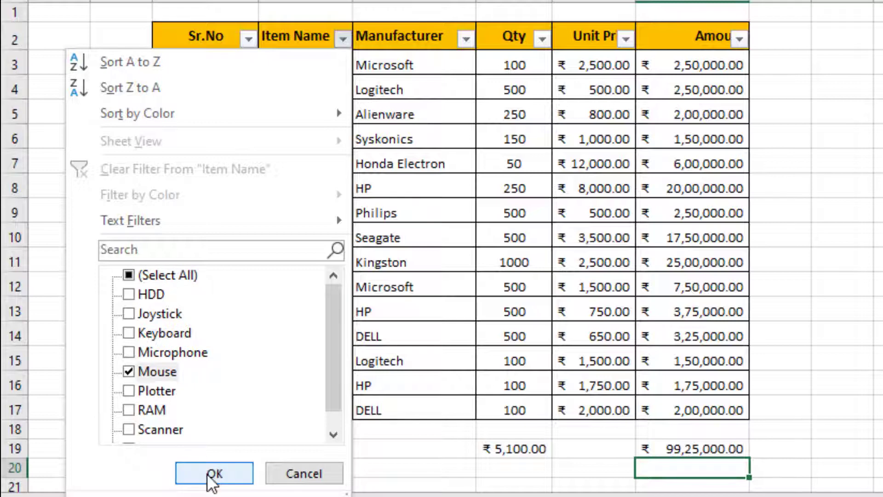
{"action": "left_click", "coordinate": [207, 474]}
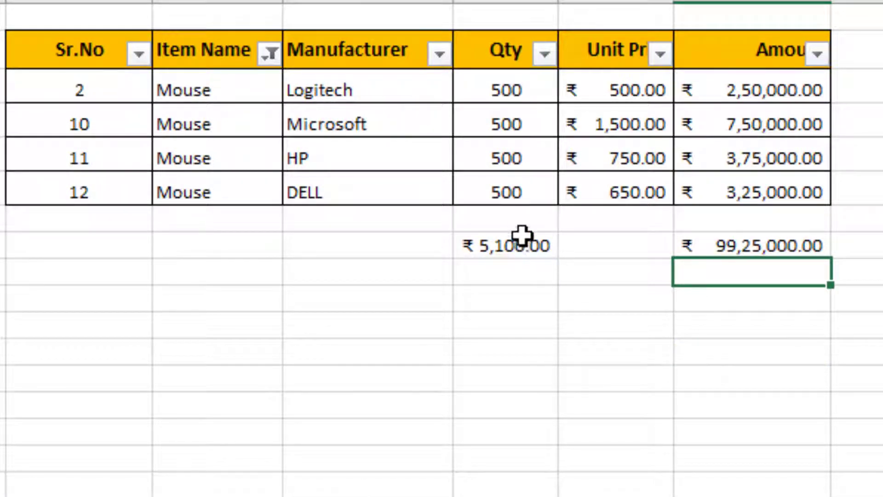
- Examine the Qty and Amount values of the filtered Mouse rows against the SUM totals in row 19
{"action": "left_click_drag", "start_coordinate": [508, 84], "coordinate": [509, 184]}
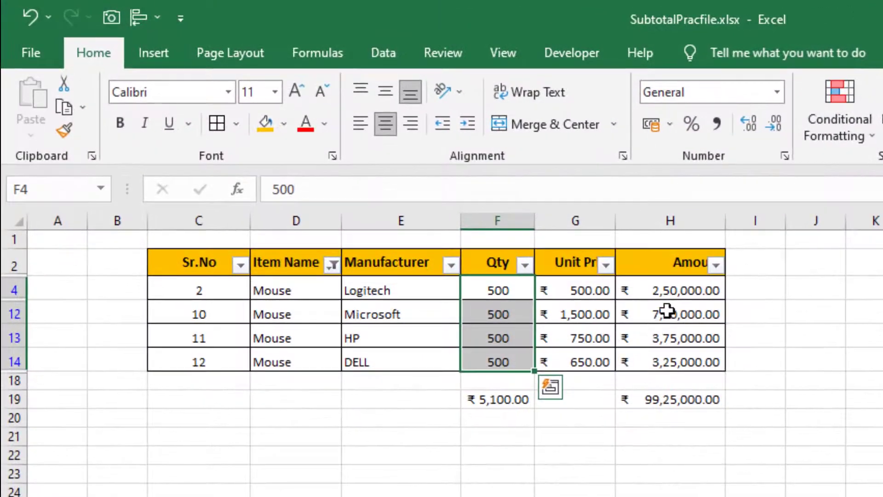
{"action": "left_click_drag", "start_coordinate": [678, 289], "coordinate": [676, 361]}
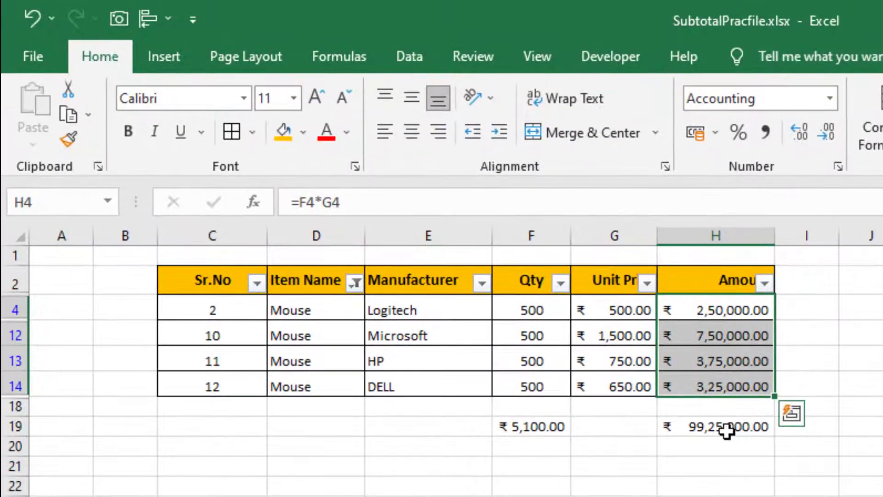
{"action": "left_click", "coordinate": [727, 431]}
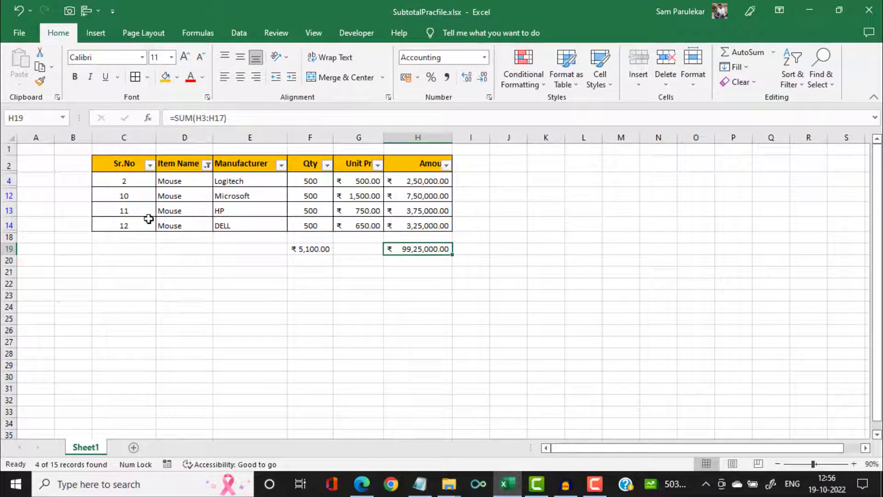
- Clear the Item Name filter and delete the SUM formulas in cells F19 and H19
{"action": "left_click", "coordinate": [207, 166]}
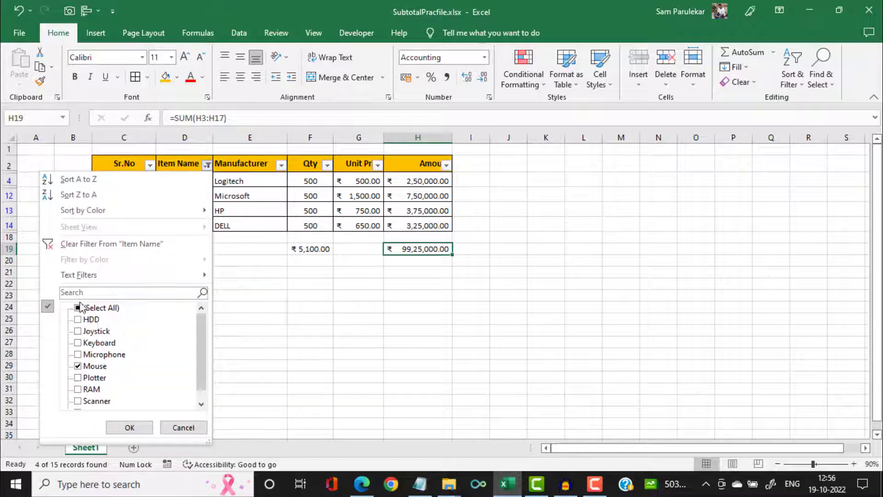
{"action": "left_click", "coordinate": [99, 244]}
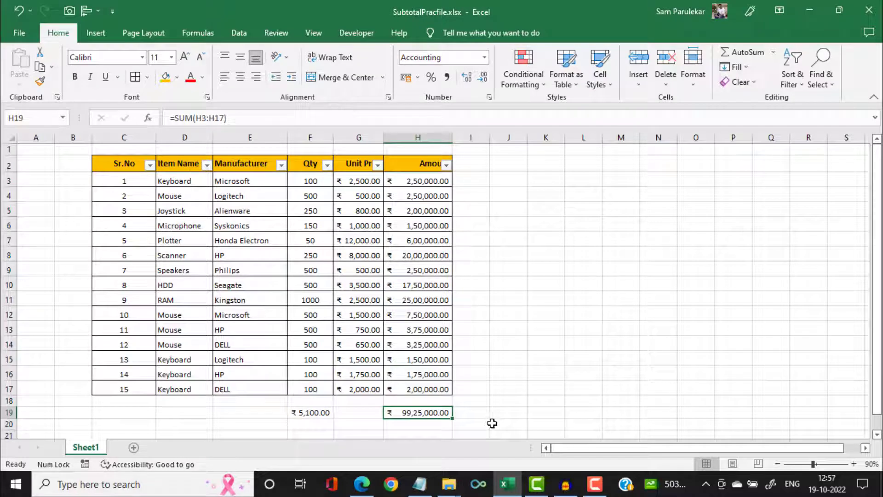
{"action": "left_click", "coordinate": [315, 413]}
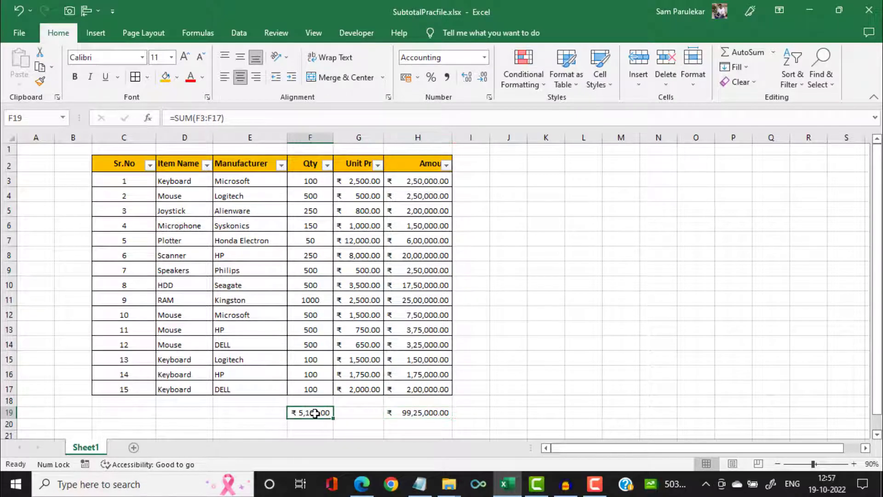
{"action": "left_click", "coordinate": [413, 416]}
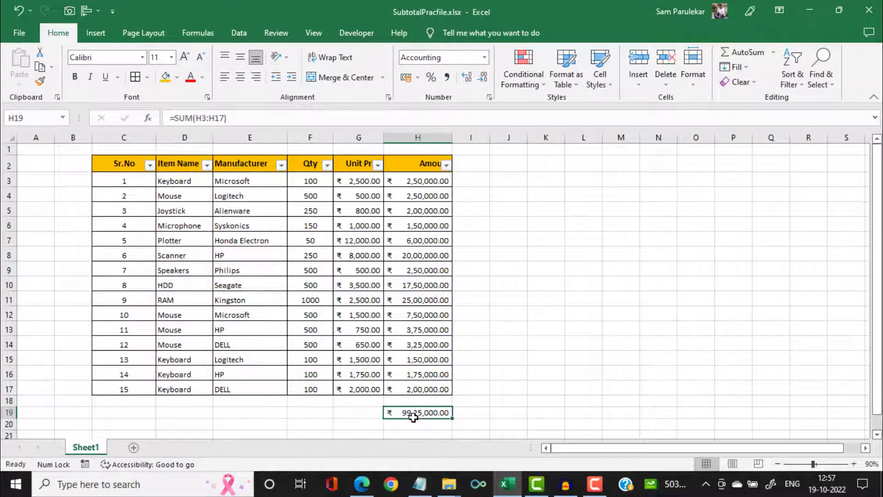
{"action": "key", "text": "Delete"}
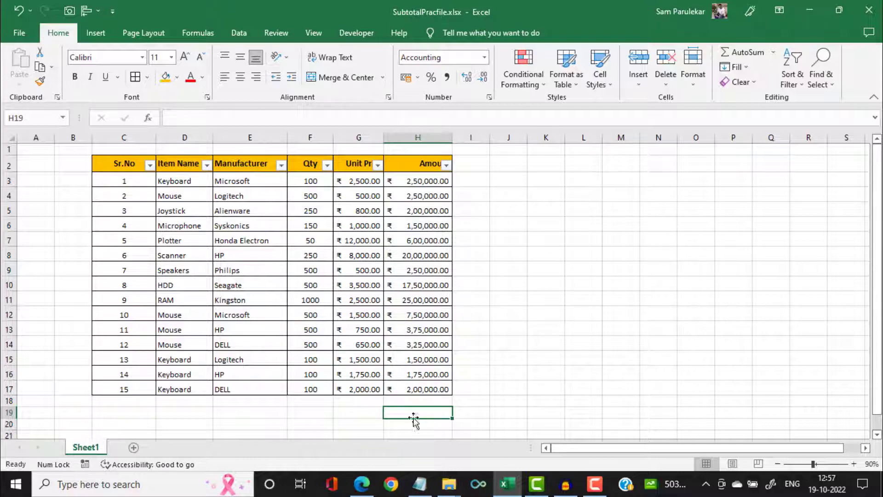
- Total the Qty column in cell F19 with the formula =subtotal(9,F3:F17), using function number 9 - SUM
{"action": "left_click", "coordinate": [309, 414]}
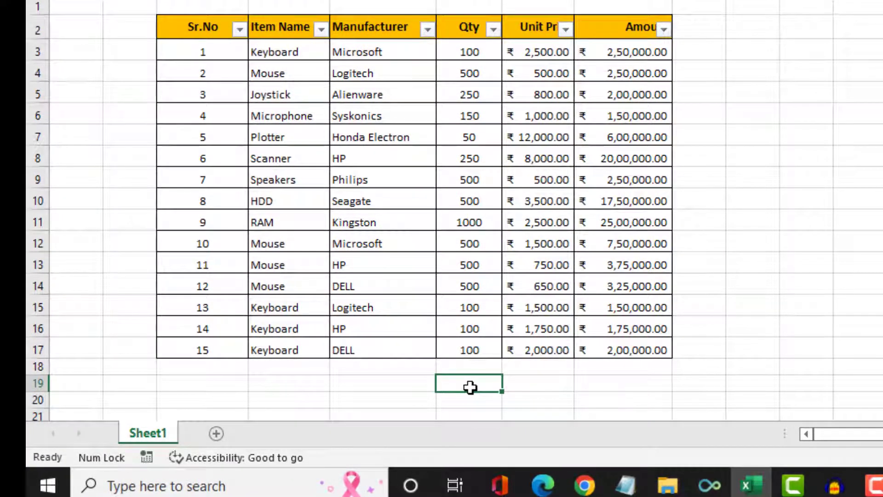
{"action": "type", "text": "="}
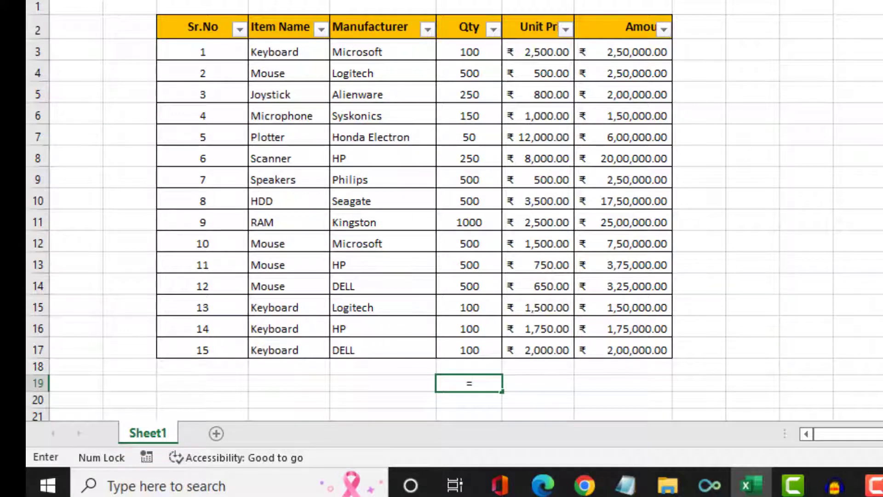
{"action": "type", "text": "subtot"}
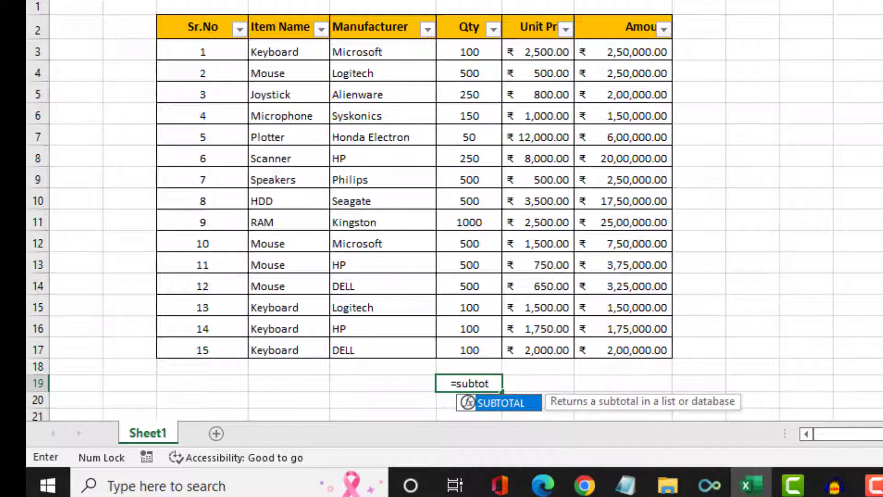
{"action": "type", "text": "al"}
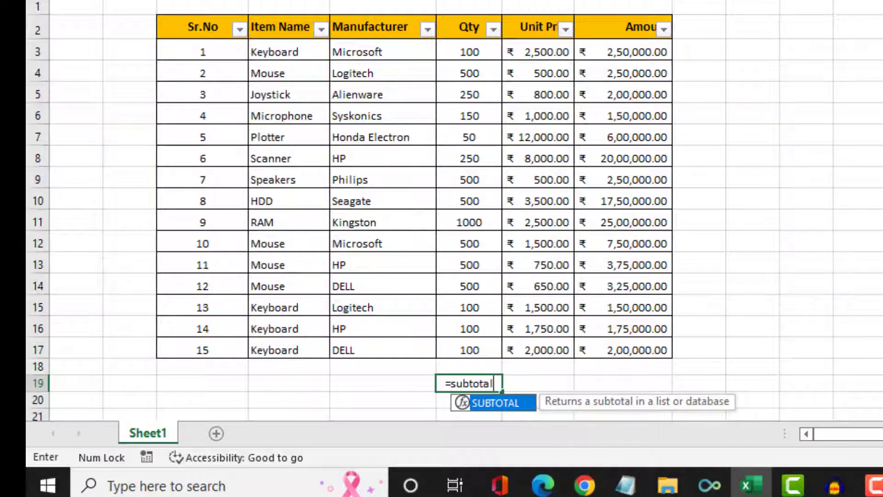
{"action": "type", "text": "("}
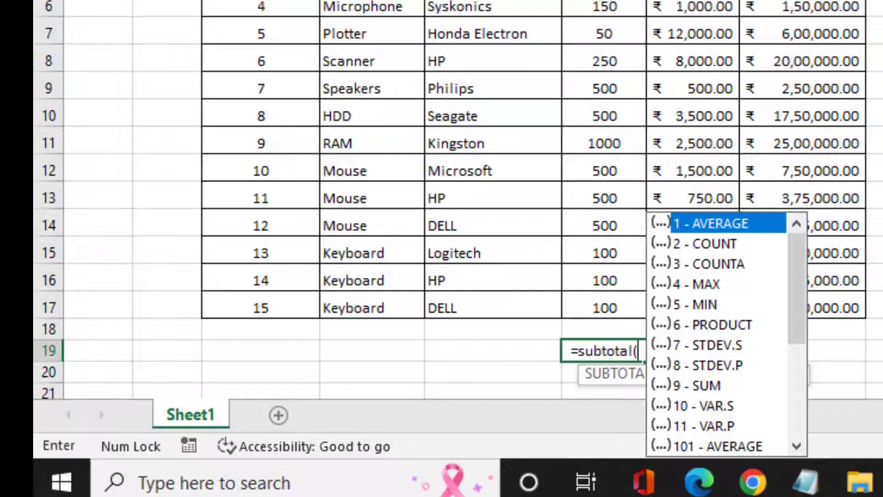
{"action": "key", "text": "Down"}
{"action": "key", "text": "Down"}
{"action": "key", "text": "Down"}
{"action": "key", "text": "Down"}
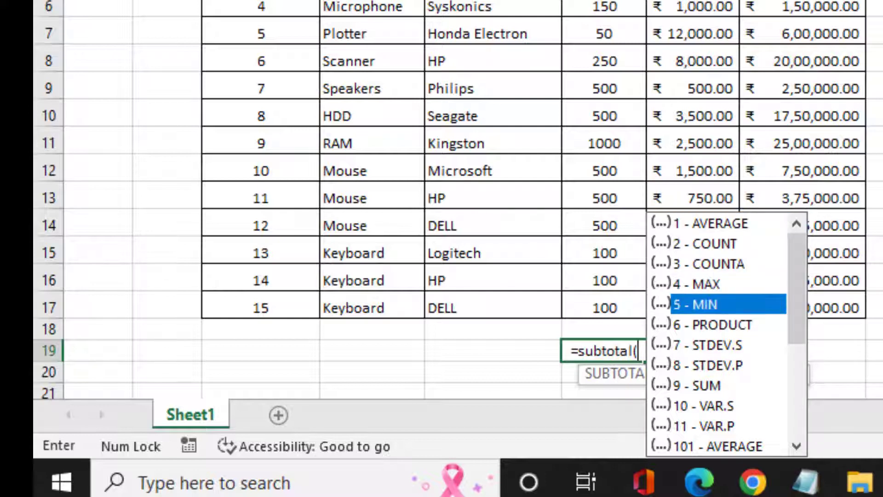
{"action": "key", "text": "Down"}
{"action": "key", "text": "Down"}
{"action": "key", "text": "Down"}
{"action": "key", "text": "Down"}
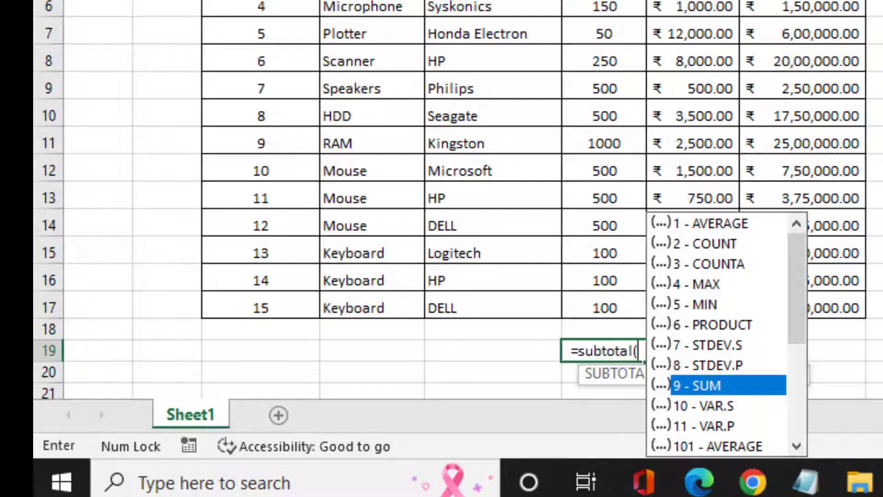
{"action": "double_click", "coordinate": [714, 386]}
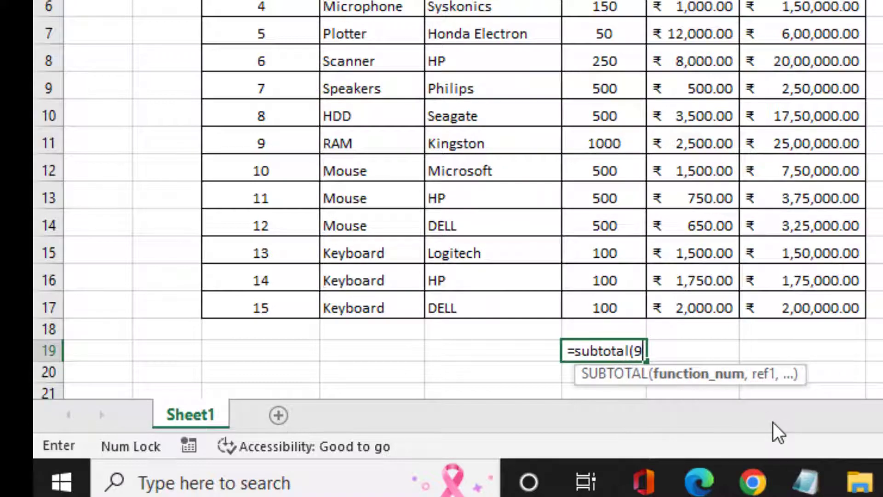
{"action": "type", "text": ","}
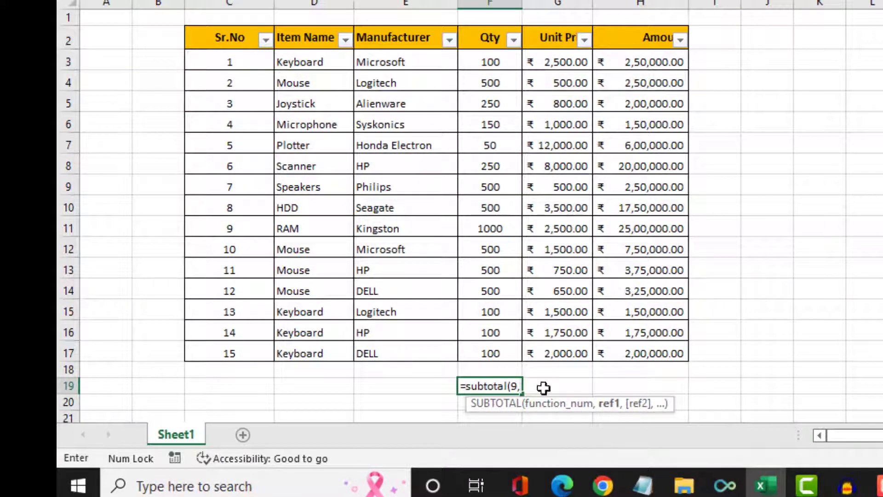
{"action": "left_click_drag", "start_coordinate": [490, 61], "coordinate": [506, 350]}
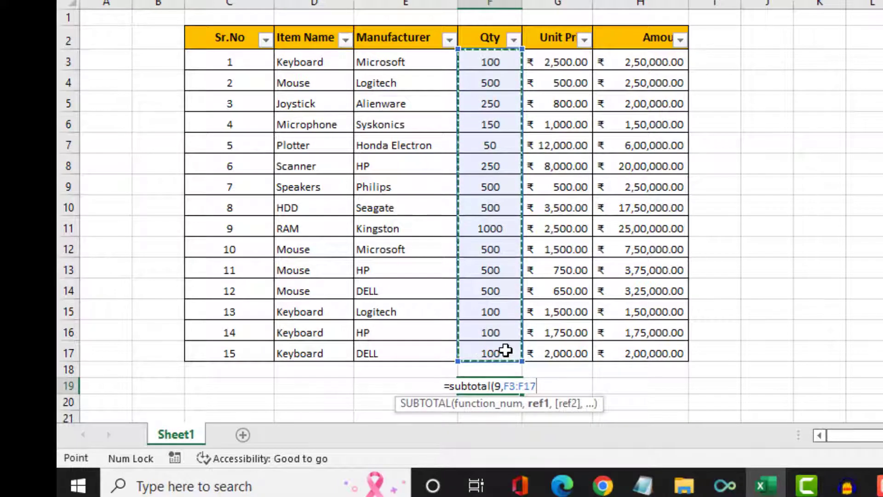
{"action": "type", "text": ")"}
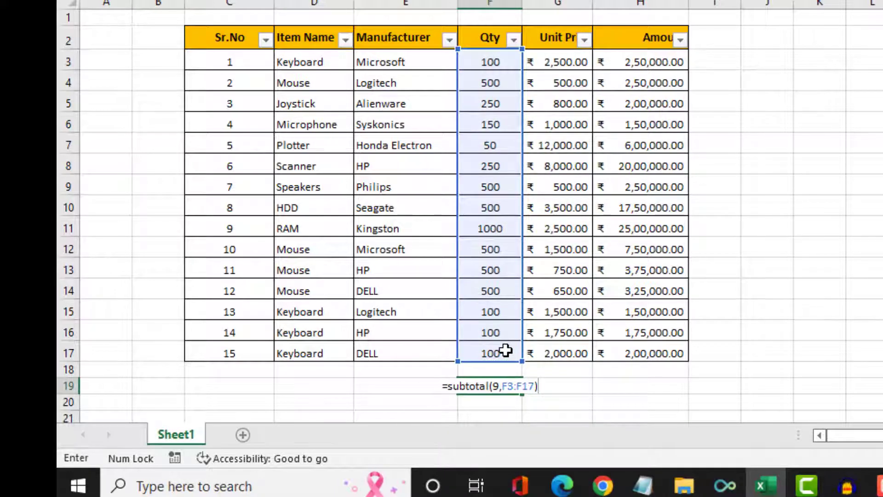
{"action": "key", "text": "Return"}
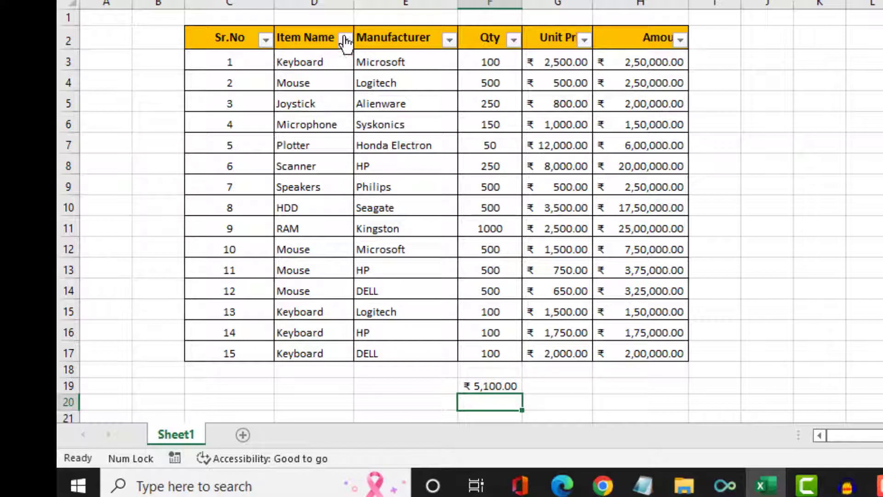
- Filter the Item Name column to Mouse only and compare the visible Qty values with the subtotal in F19
{"action": "left_click", "coordinate": [345, 41]}
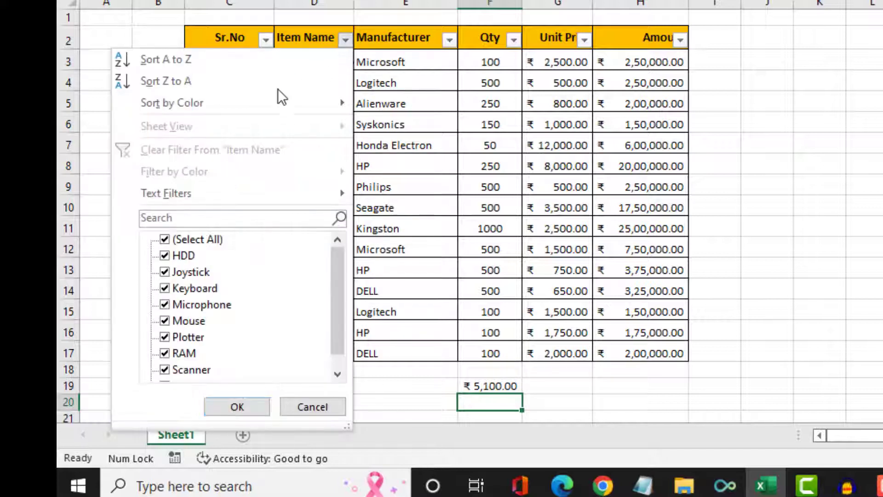
{"action": "left_click", "coordinate": [167, 237]}
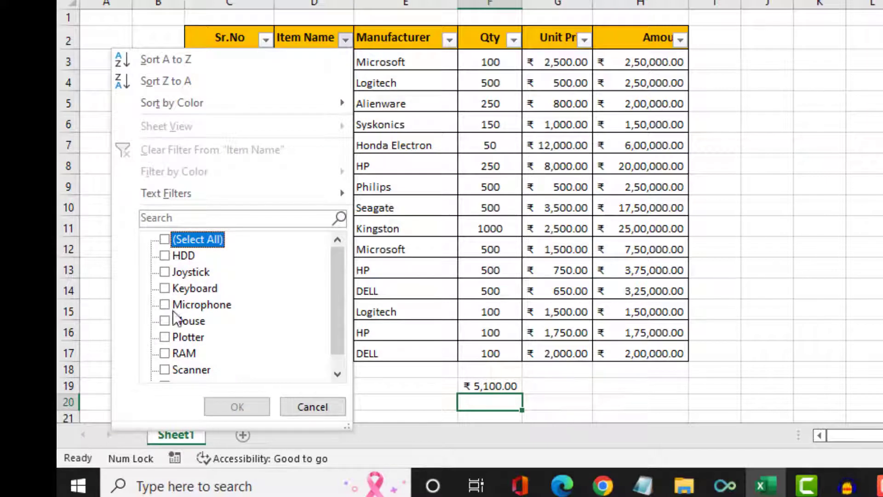
{"action": "left_click", "coordinate": [166, 322]}
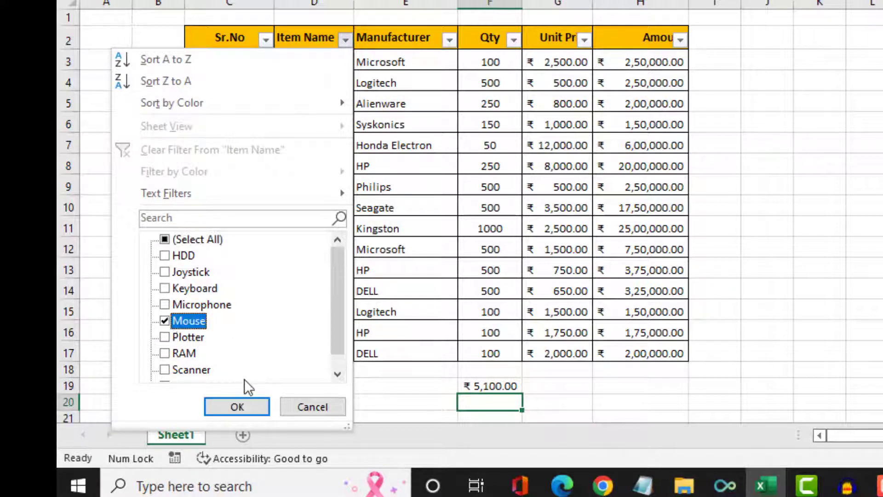
{"action": "left_click", "coordinate": [239, 406]}
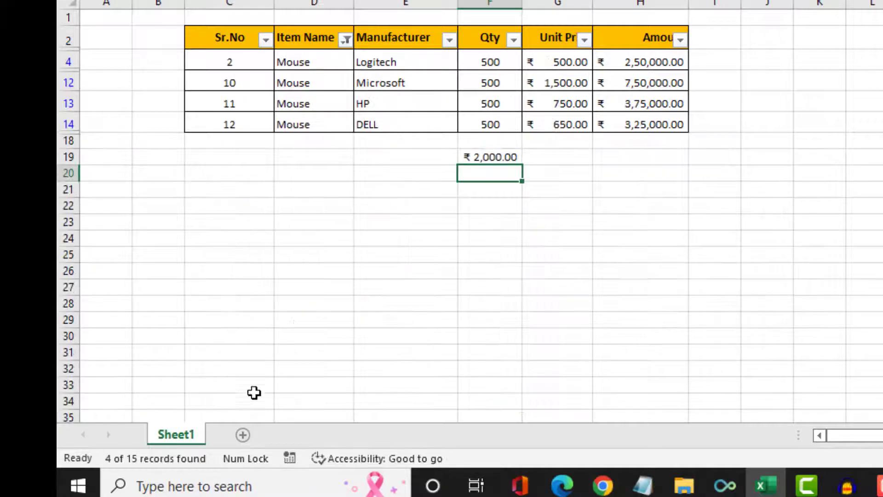
{"action": "left_click_drag", "start_coordinate": [489, 62], "coordinate": [488, 122]}
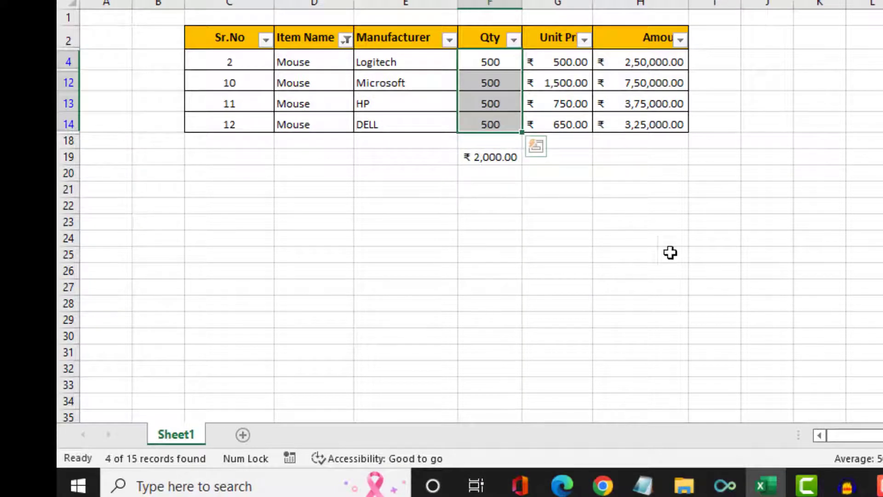
{"action": "left_click", "coordinate": [488, 159]}
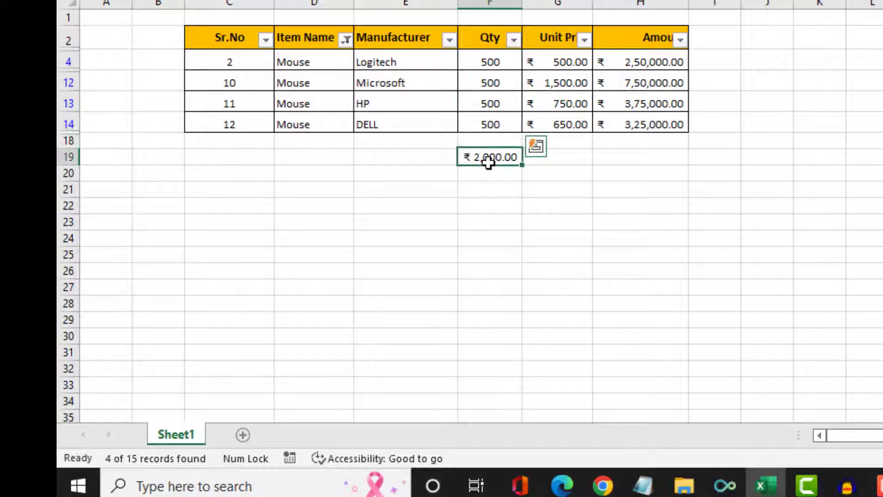
- Switch the Item Name filter to Keyboard only to check the Qty subtotal, and clear the filter again
{"action": "left_click", "coordinate": [345, 42]}
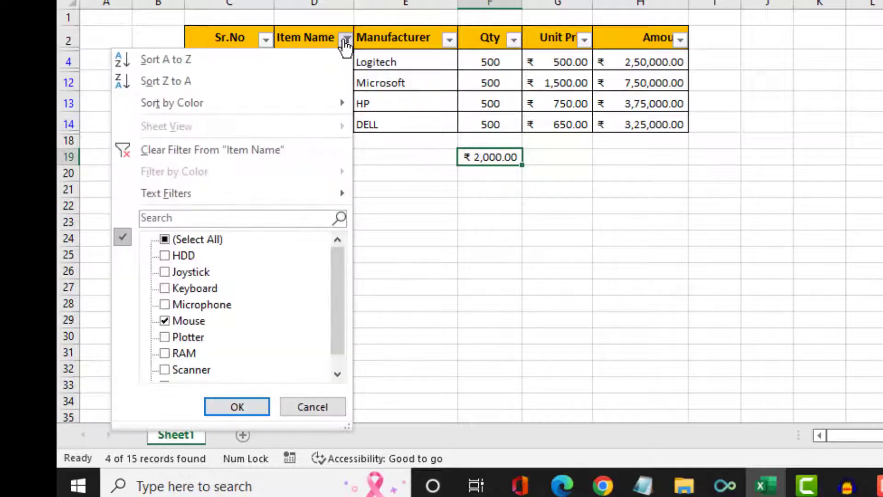
{"action": "left_click", "coordinate": [164, 239]}
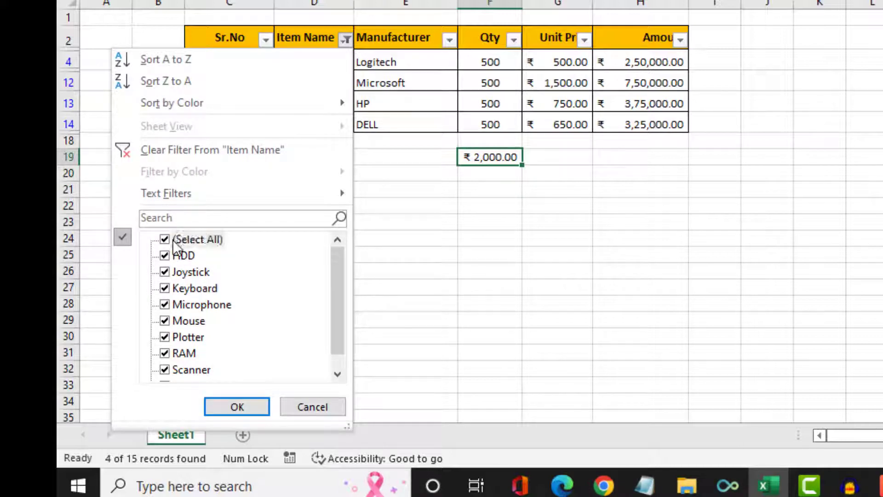
{"action": "left_click", "coordinate": [173, 240]}
{"action": "left_click", "coordinate": [164, 288]}
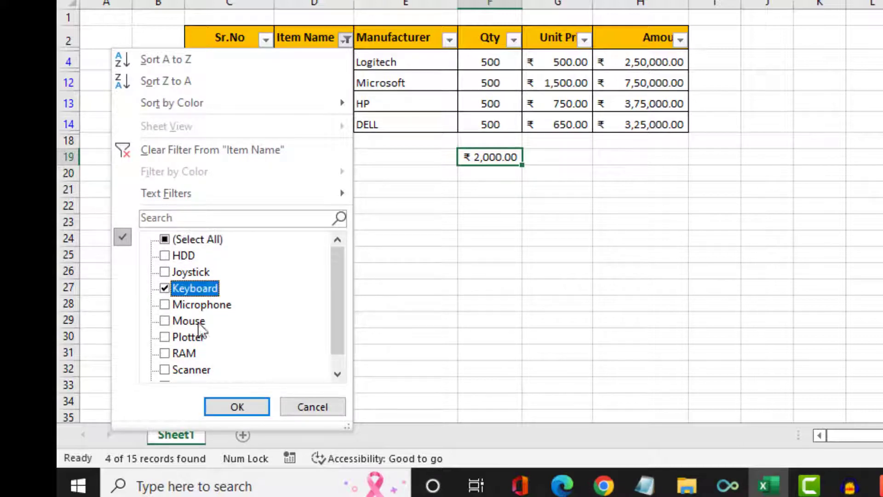
{"action": "left_click", "coordinate": [236, 408]}
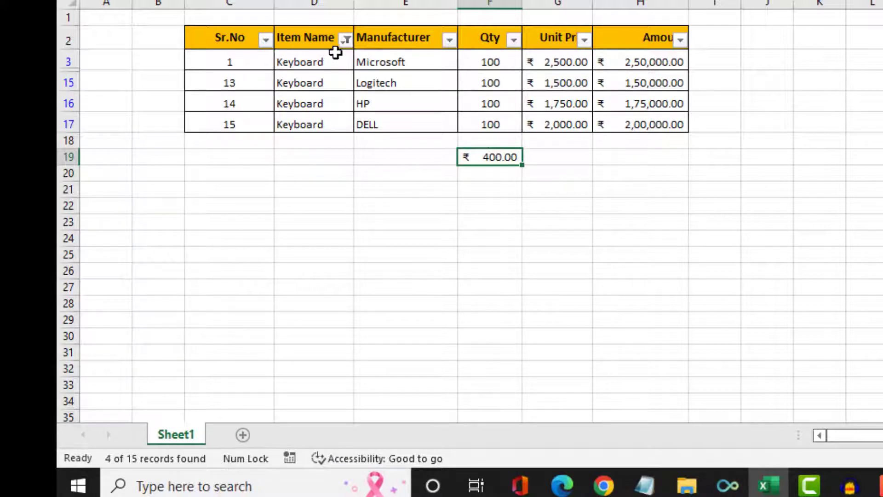
{"action": "left_click", "coordinate": [345, 40]}
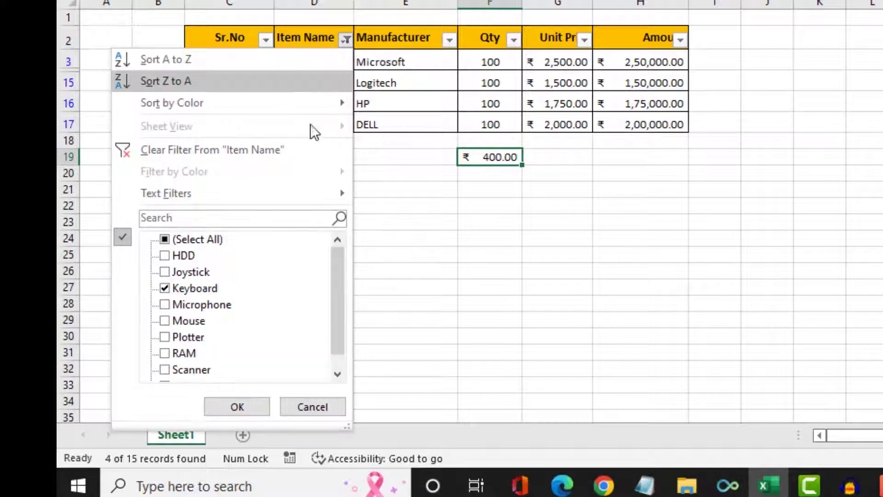
{"action": "left_click", "coordinate": [276, 148]}
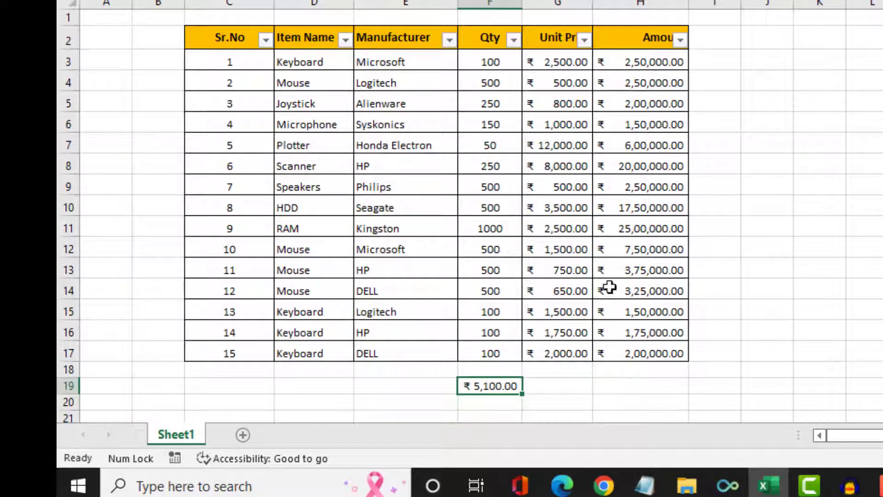
- Total the Amount column in cell H19 with the formula =subtotal(9,H3:H17), using function number 9 - SUM
{"action": "left_click", "coordinate": [642, 382]}
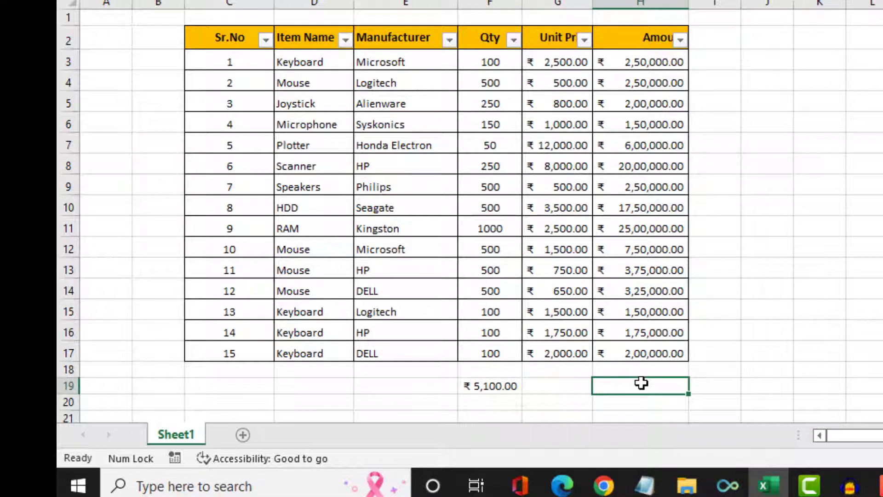
{"action": "type", "text": "=su"}
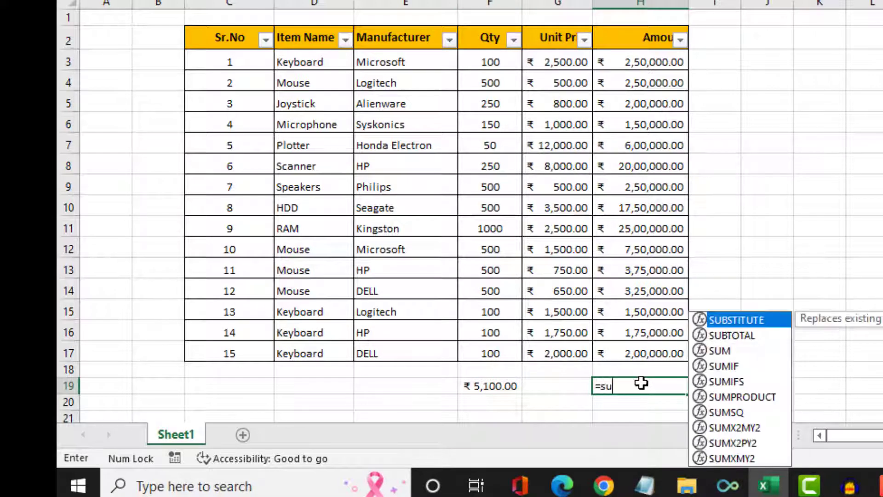
{"action": "type", "text": "btota"}
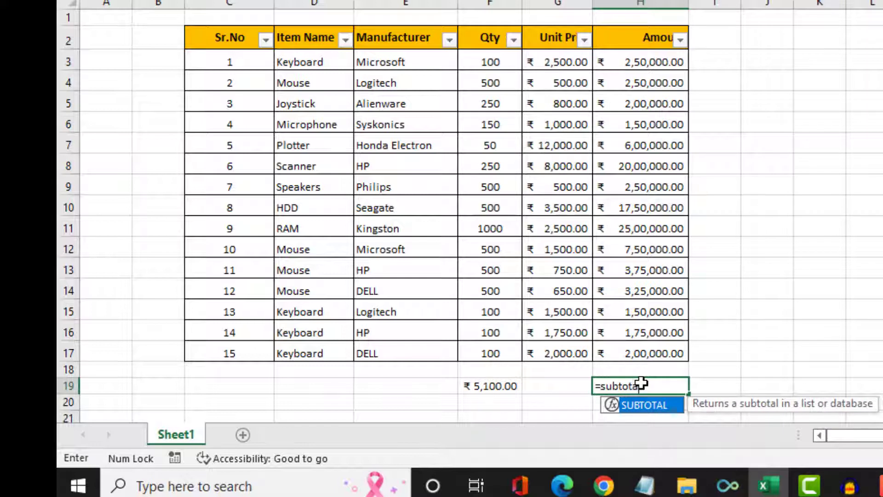
{"action": "type", "text": "l("}
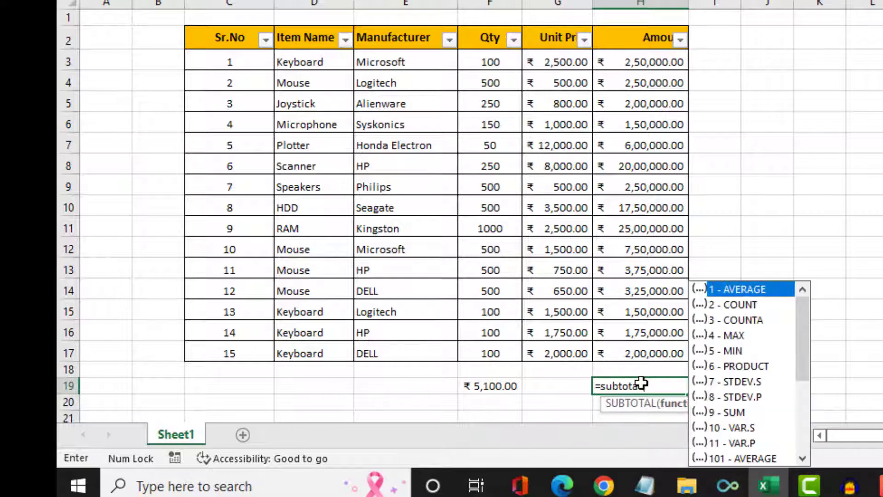
{"action": "double_click", "coordinate": [727, 412]}
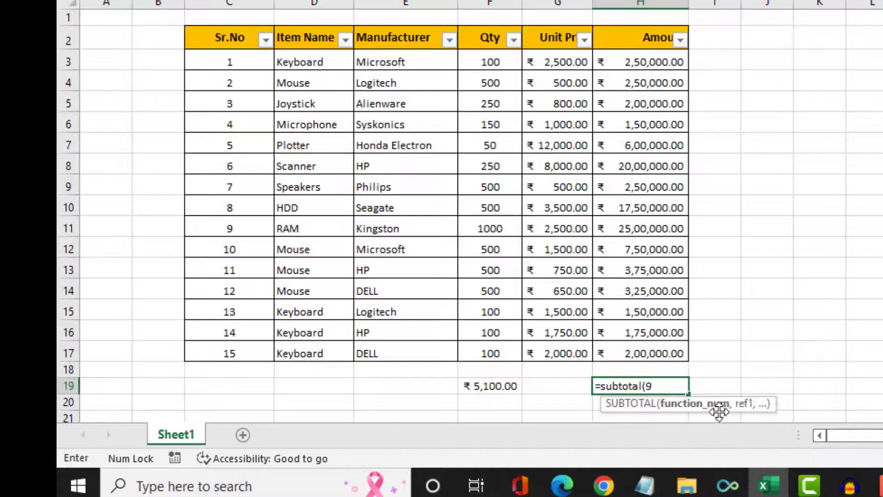
{"action": "type", "text": ","}
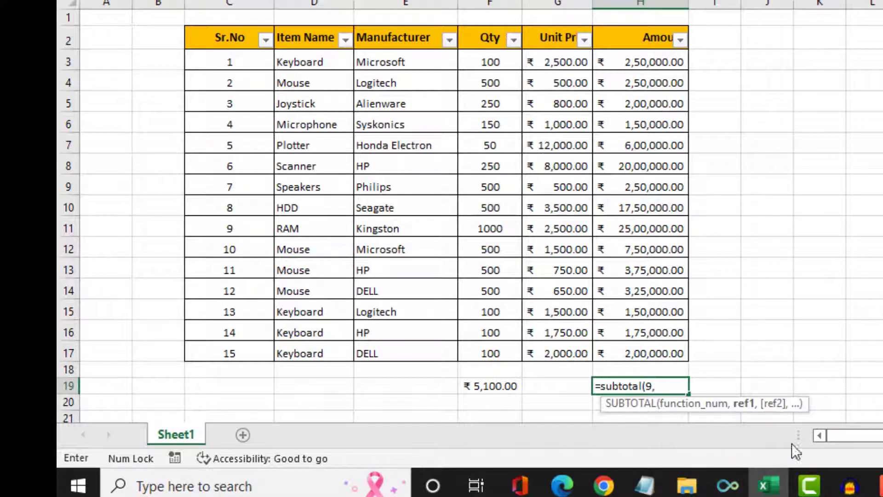
{"action": "left_click_drag", "start_coordinate": [630, 63], "coordinate": [632, 350]}
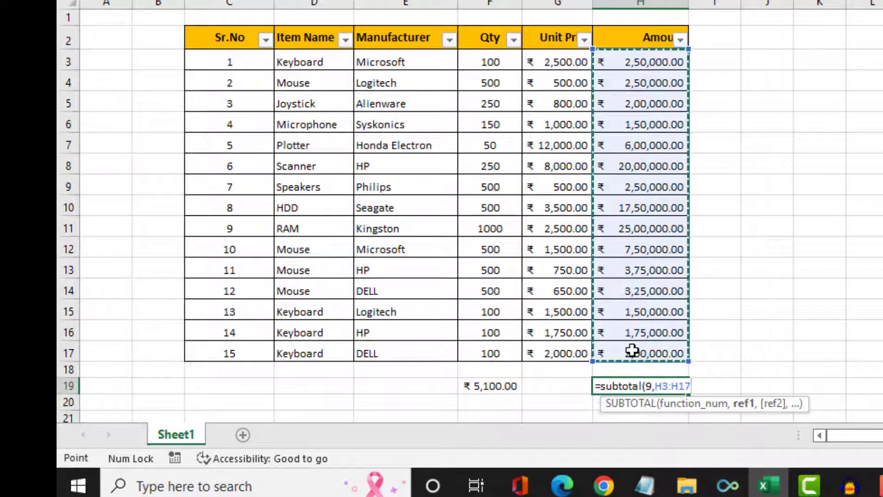
{"action": "type", "text": ")"}
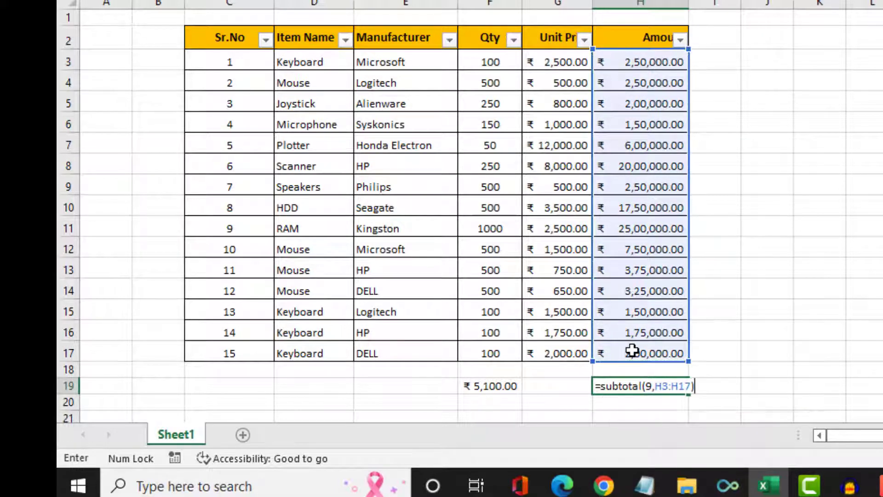
{"action": "key", "text": "Return"}
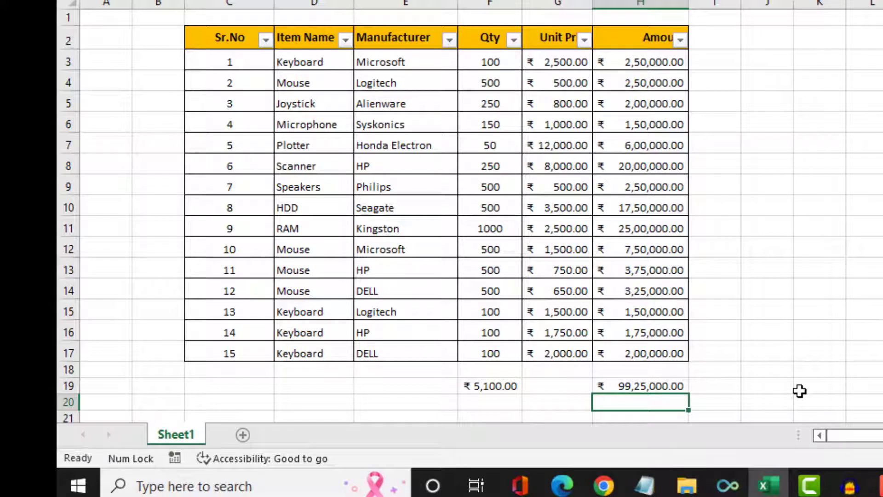
- Filter the Item Name column to Mouse only and select the visible Amount values to compare them with the subtotal in H19
{"action": "left_click", "coordinate": [657, 385]}
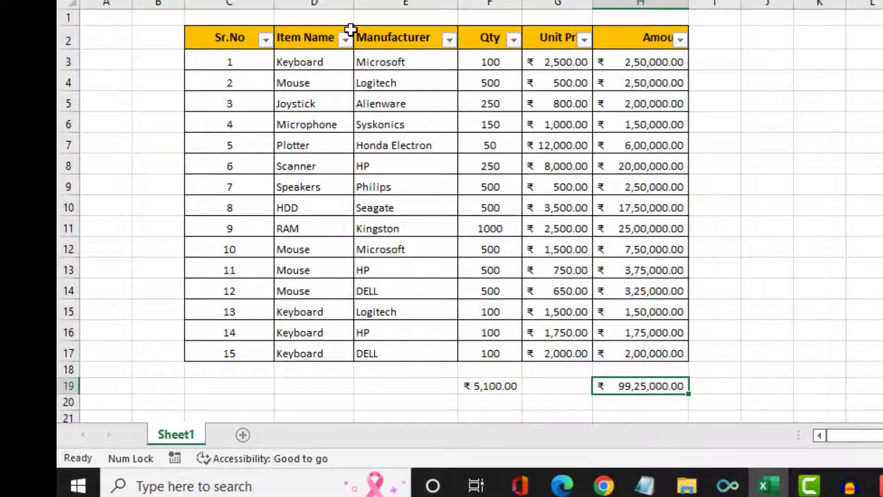
{"action": "left_click", "coordinate": [345, 40]}
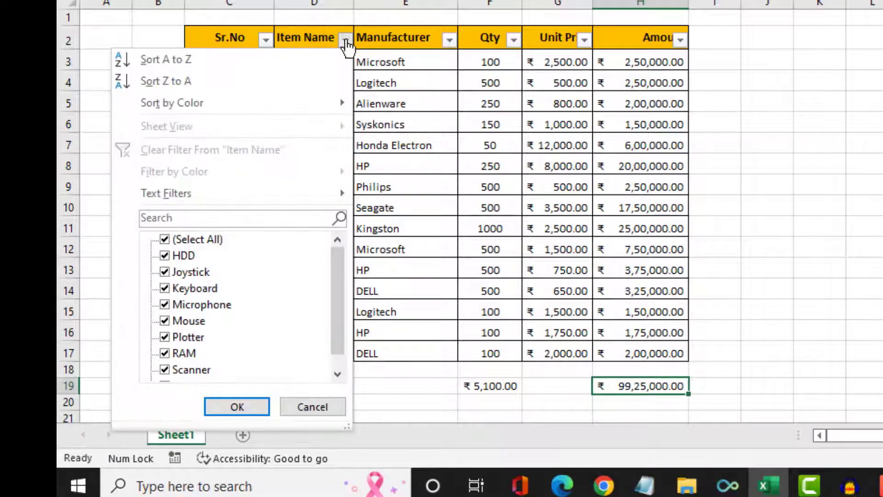
{"action": "left_click", "coordinate": [166, 239]}
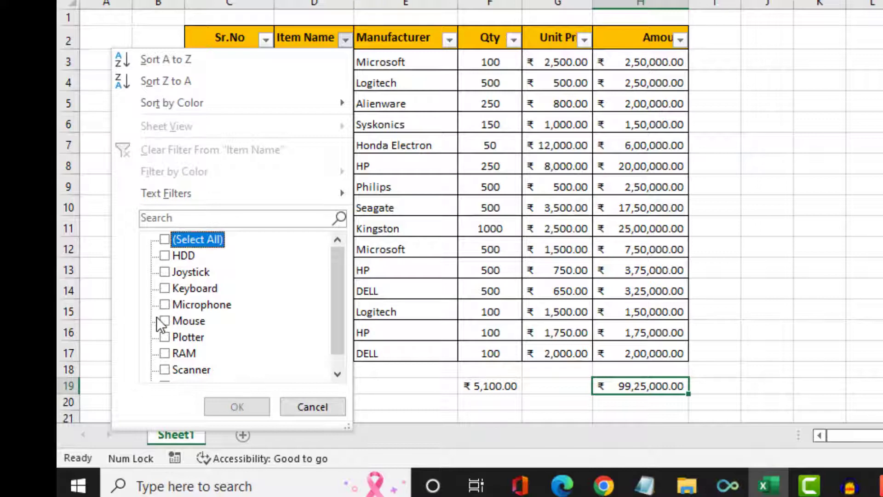
{"action": "left_click", "coordinate": [163, 321]}
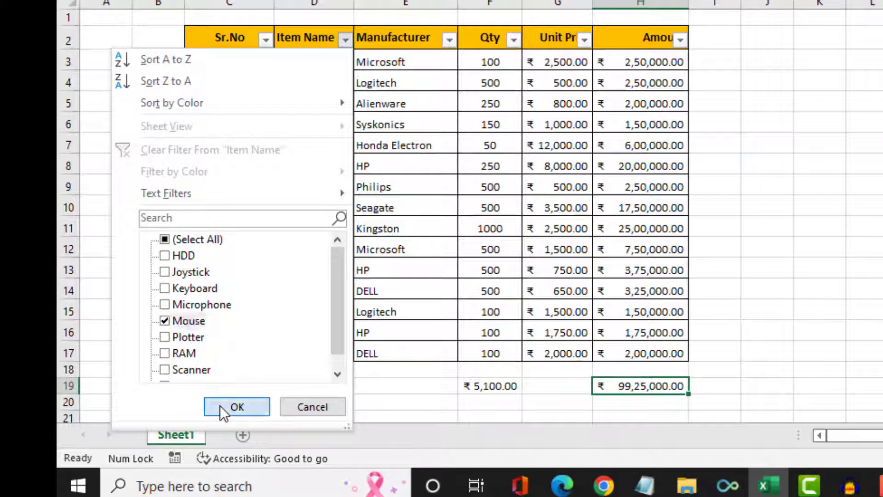
{"action": "left_click", "coordinate": [220, 404]}
{"action": "left_click_drag", "start_coordinate": [627, 67], "coordinate": [627, 119]}
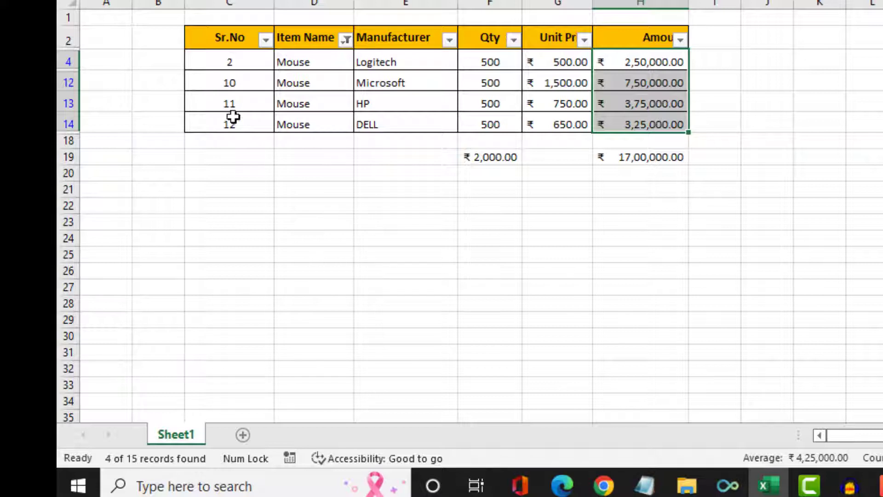
- Try to switch the Item Name filter from Mouse to Keyboard only
{"action": "left_click", "coordinate": [346, 40]}
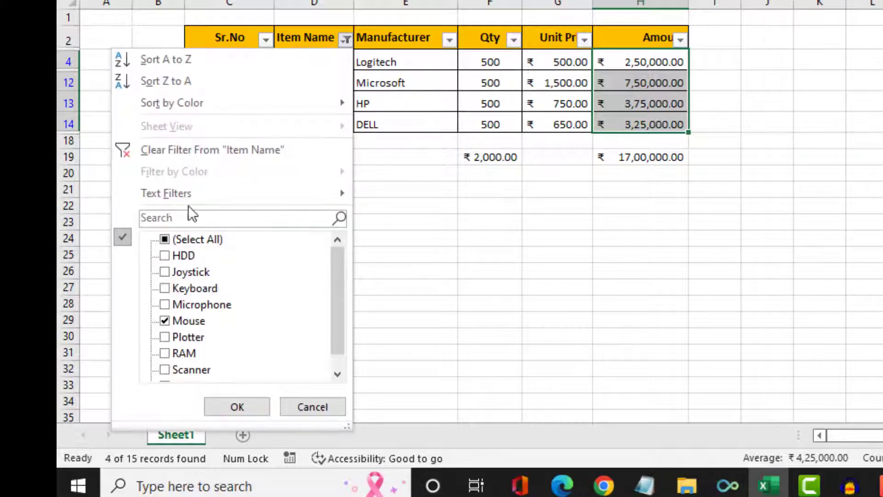
{"action": "left_click", "coordinate": [167, 240]}
{"action": "left_click", "coordinate": [164, 289]}
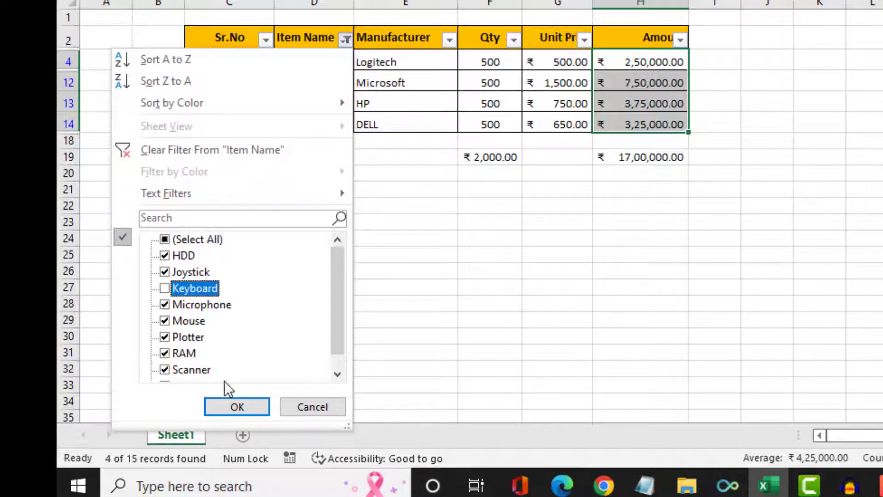
{"action": "left_click", "coordinate": [225, 407]}
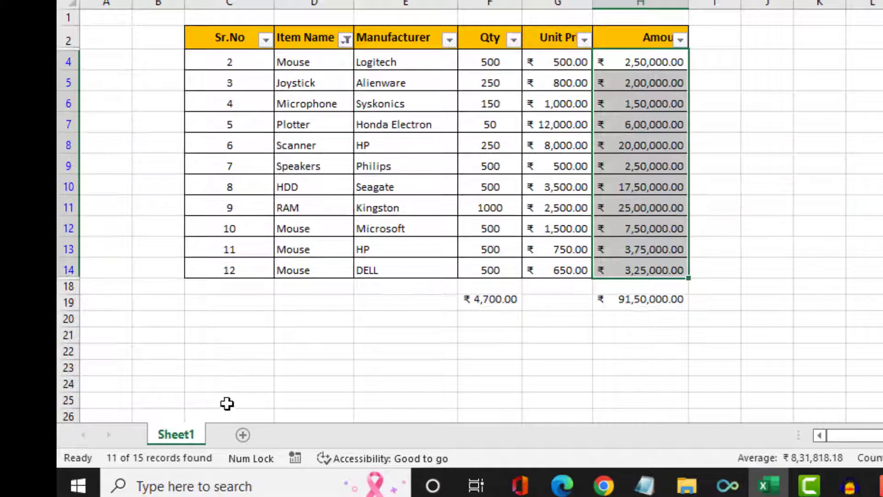
- Filter the Item Name column to Keyboard only to check the Amount subtotal in H19, and show all items again
{"action": "left_click", "coordinate": [346, 40]}
{"action": "left_click", "coordinate": [164, 238]}
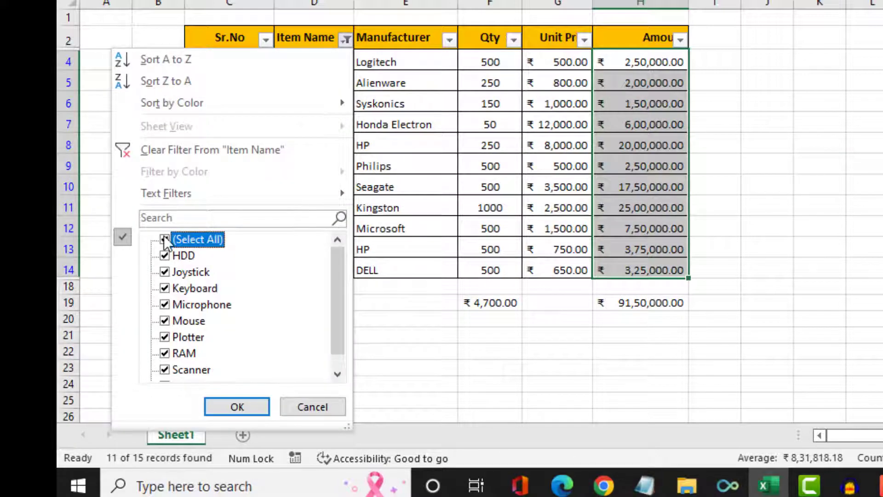
{"action": "left_click", "coordinate": [164, 238]}
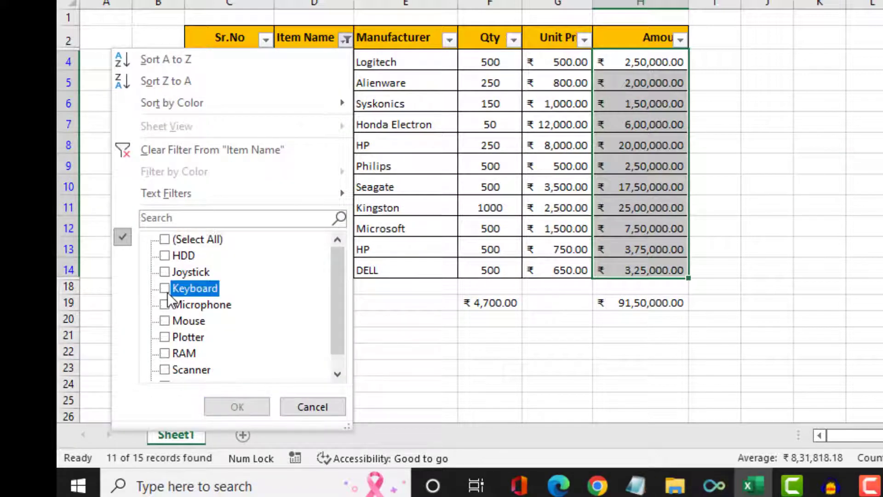
{"action": "left_click", "coordinate": [164, 288]}
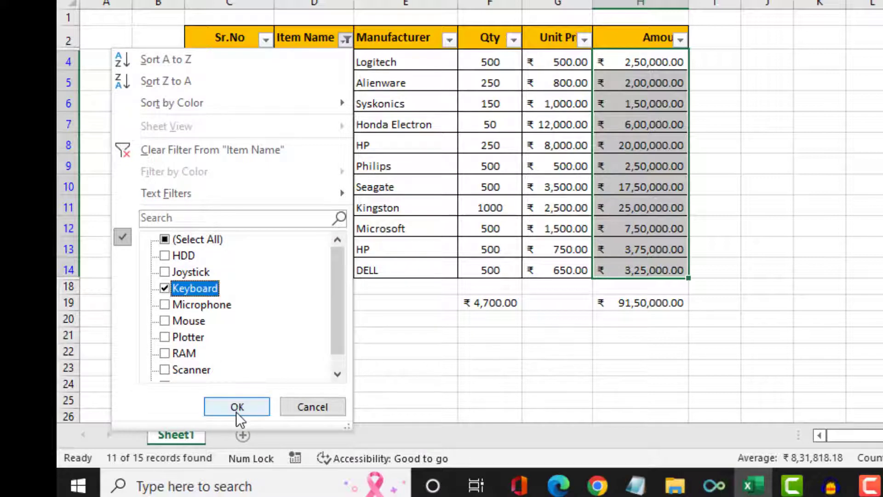
{"action": "left_click", "coordinate": [237, 407]}
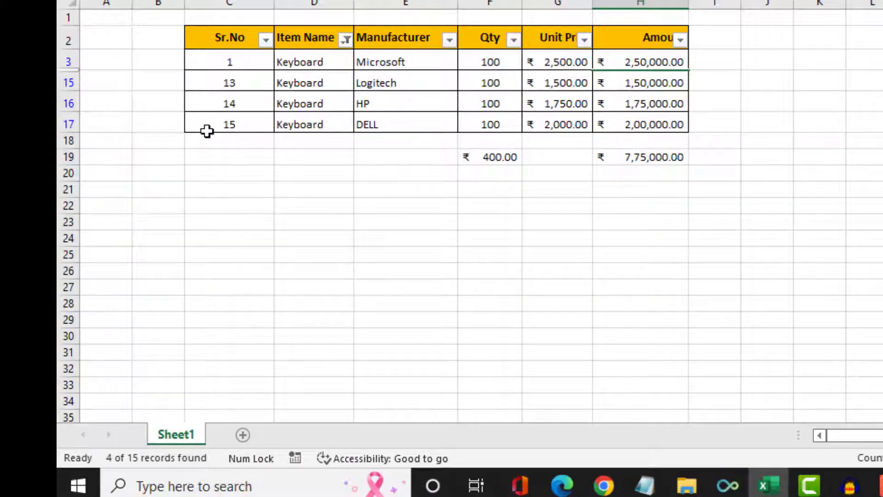
{"action": "left_click", "coordinate": [345, 40]}
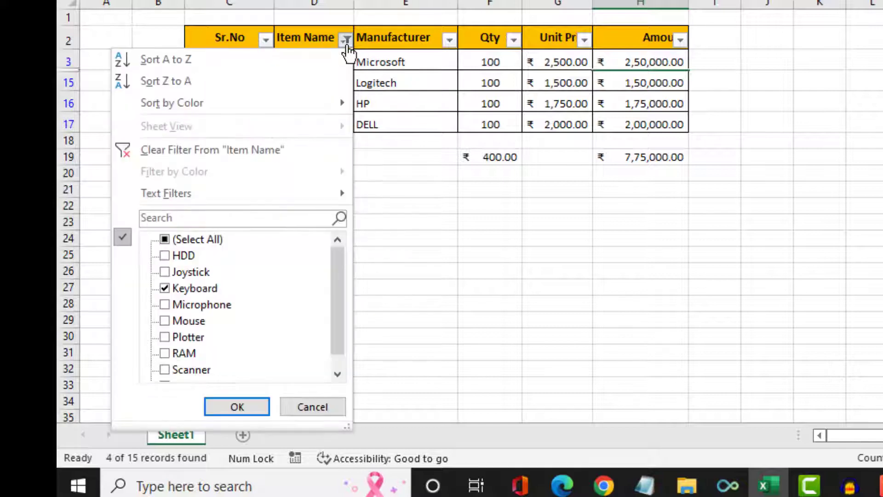
{"action": "left_click", "coordinate": [165, 239]}
{"action": "left_click", "coordinate": [230, 408]}
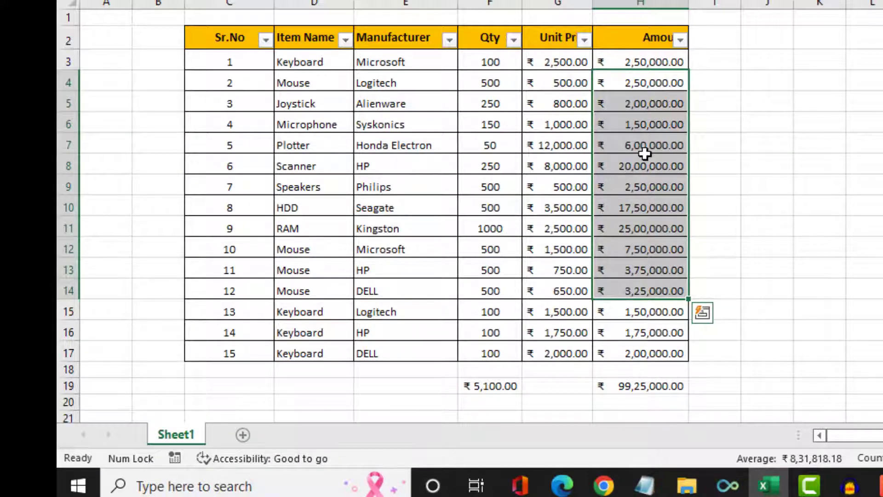
{"action": "left_click", "coordinate": [848, 150]}
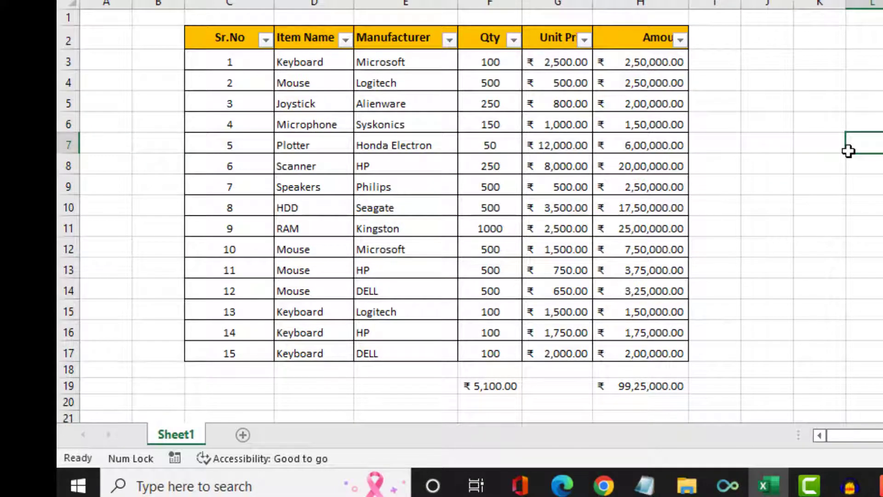
- Delete the serial numbers in C3:C17 and widen the Sr.No column slightly
{"action": "left_click_drag", "start_coordinate": [223, 63], "coordinate": [231, 345]}
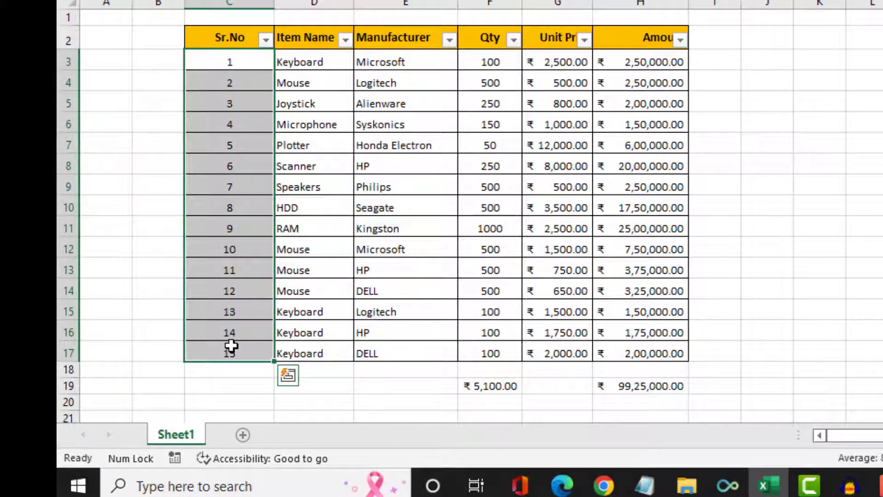
{"action": "key", "text": "Delete"}
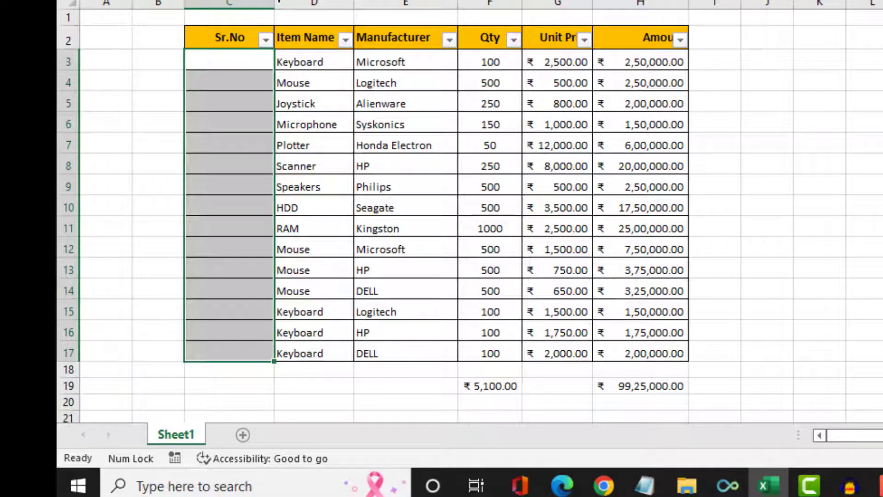
{"action": "left_click_drag", "start_coordinate": [276, 4], "coordinate": [286, 4]}
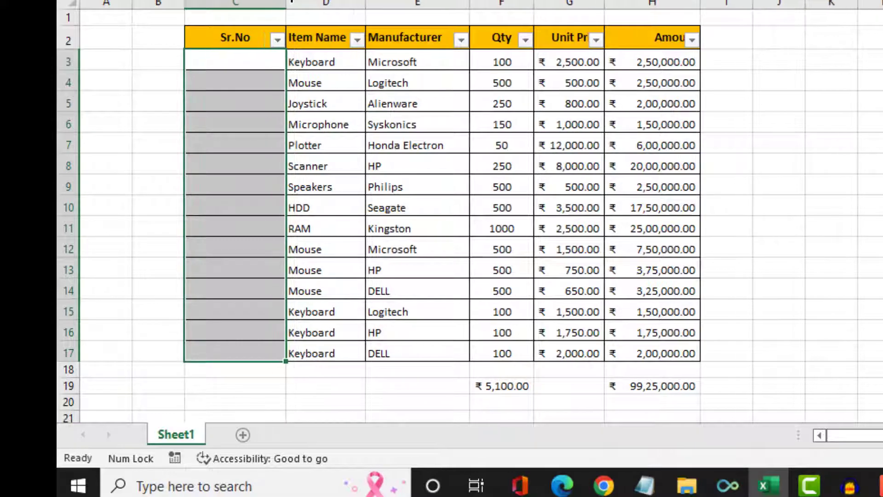
- Start a serial number formula in C3 as =subtotal(3,D3:D3, using function number 3 - COUNTA
{"action": "left_click", "coordinate": [227, 62]}
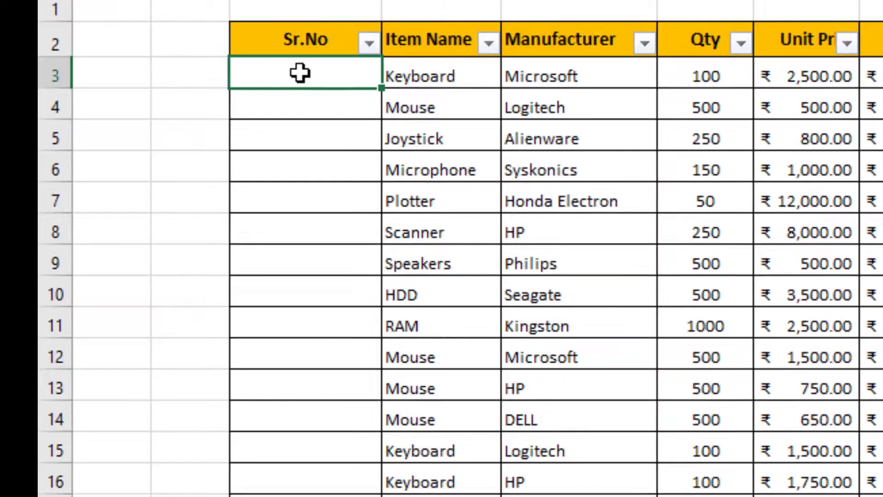
{"action": "type", "text": "=sub"}
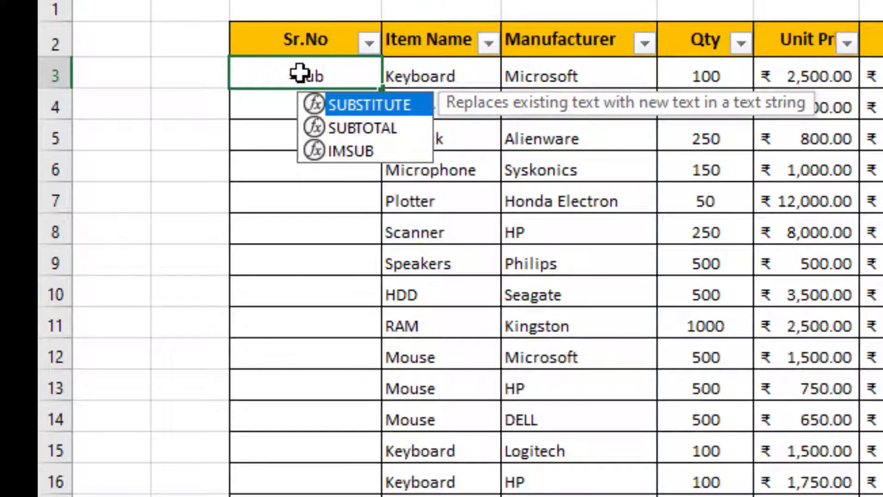
{"action": "type", "text": "to"}
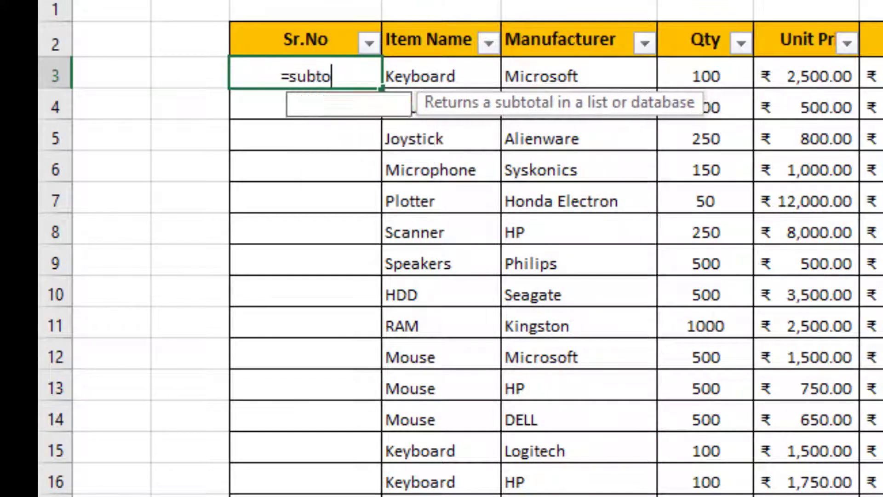
{"action": "type", "text": "tal"}
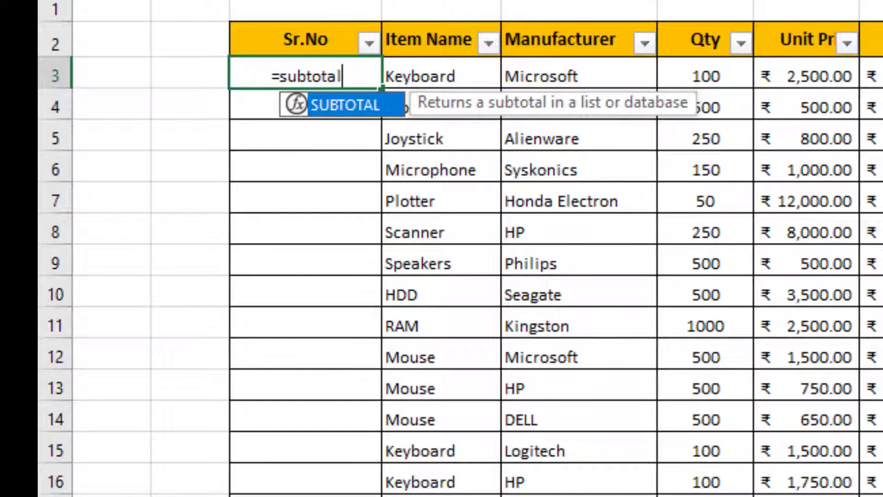
{"action": "type", "text": "("}
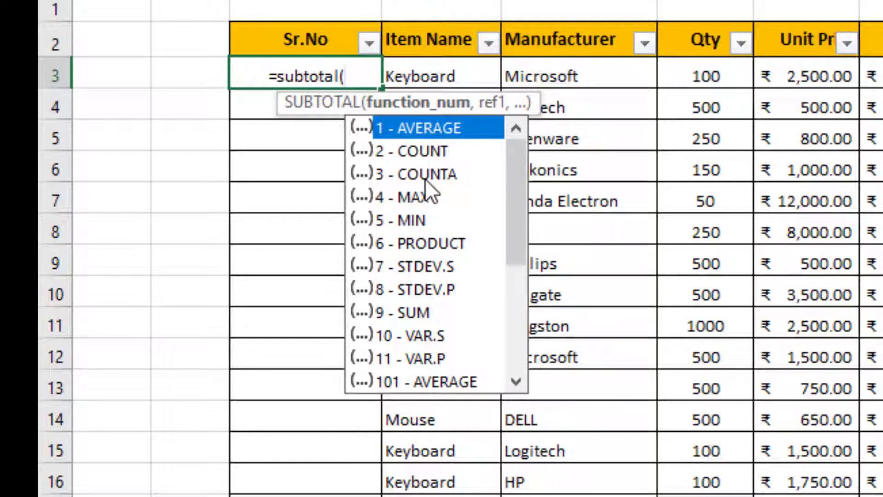
{"action": "double_click", "coordinate": [402, 177]}
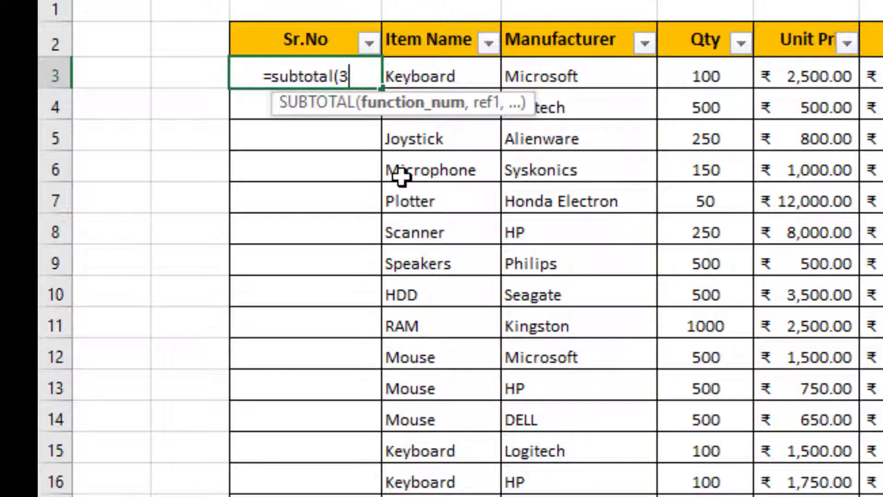
{"action": "type", "text": ","}
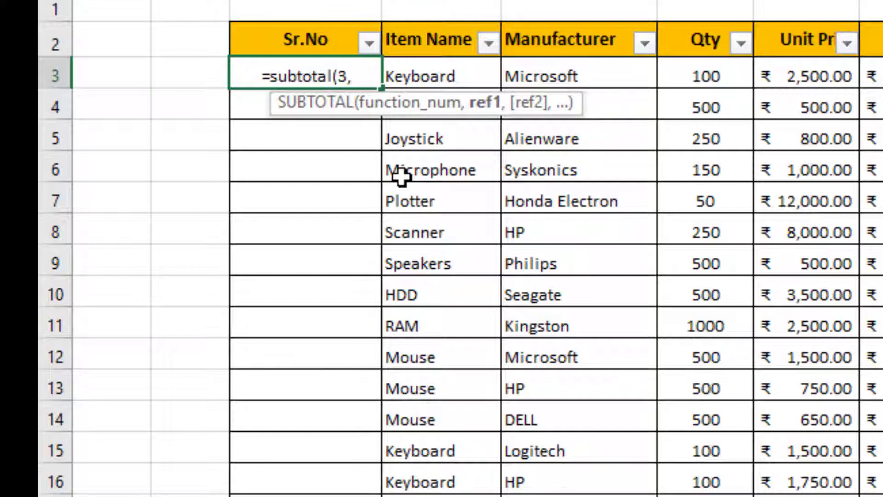
{"action": "left_click", "coordinate": [438, 80]}
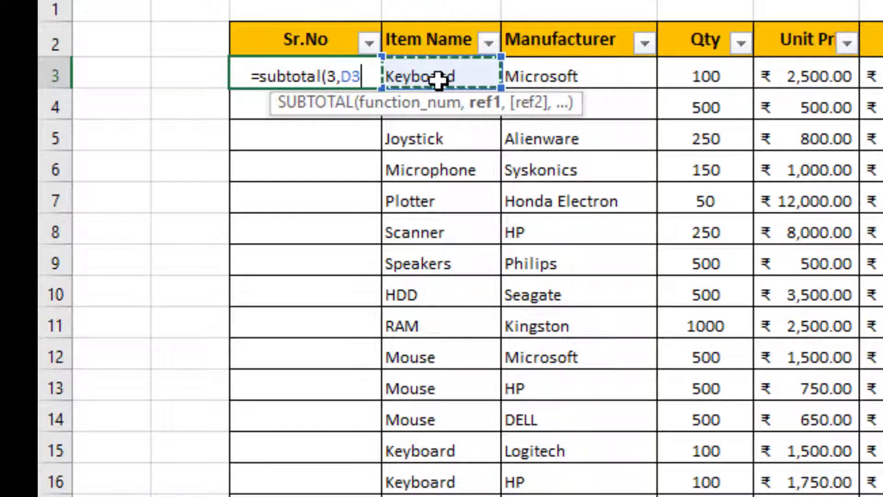
{"action": "type", "text": ":"}
{"action": "left_click", "coordinate": [438, 79]}
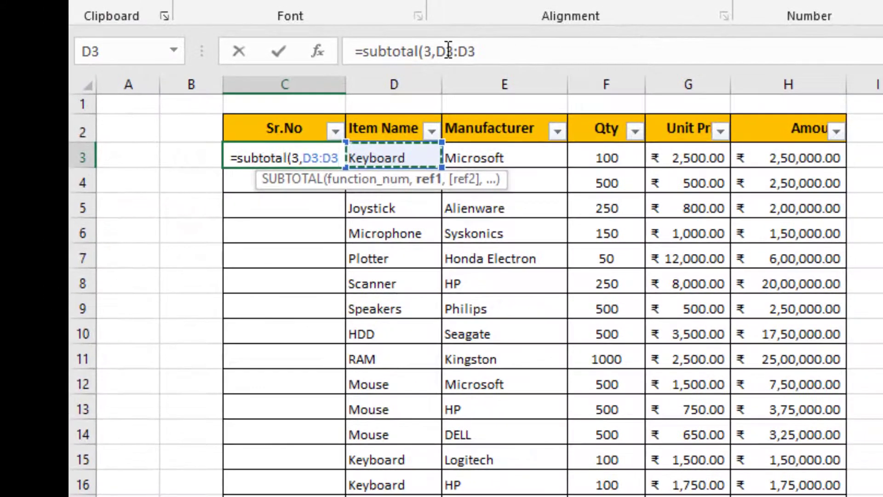
- Make the first reference of the range absolute and complete the C3 formula as =subtotal(3,$D$3:D3)
{"action": "double_click", "coordinate": [449, 51]}
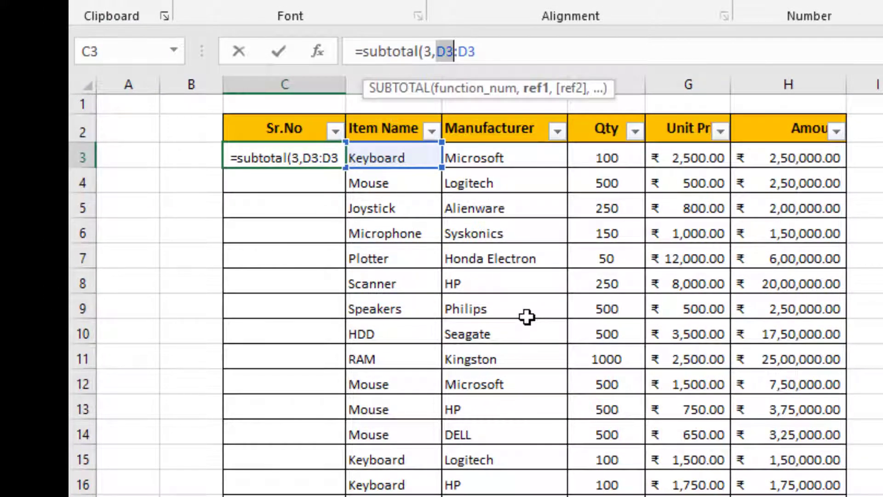
{"action": "key", "text": "F4"}
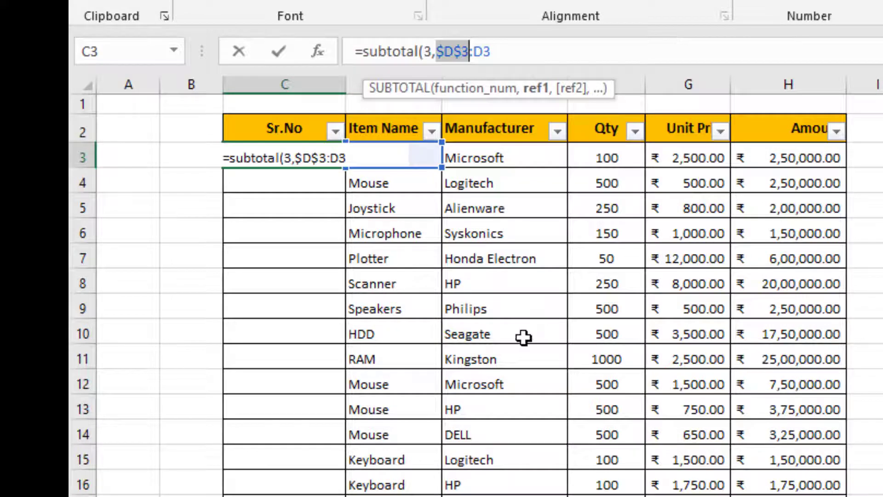
{"action": "left_click", "coordinate": [526, 56]}
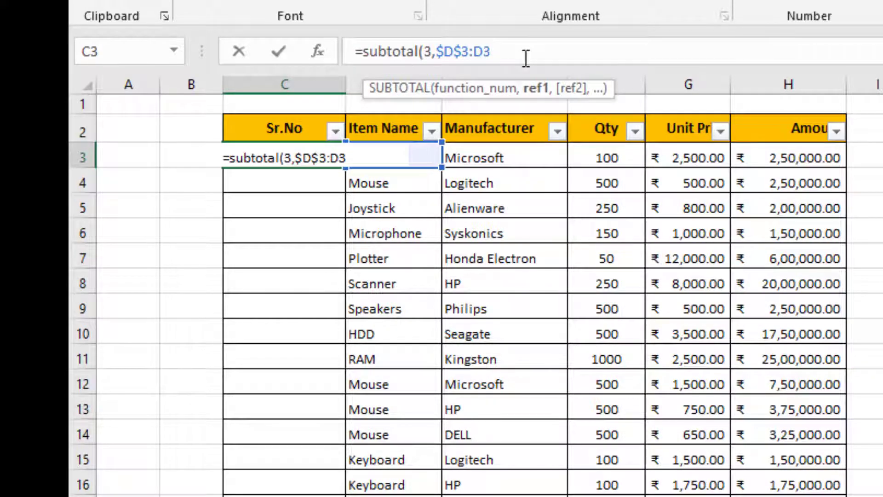
{"action": "type", "text": ")"}
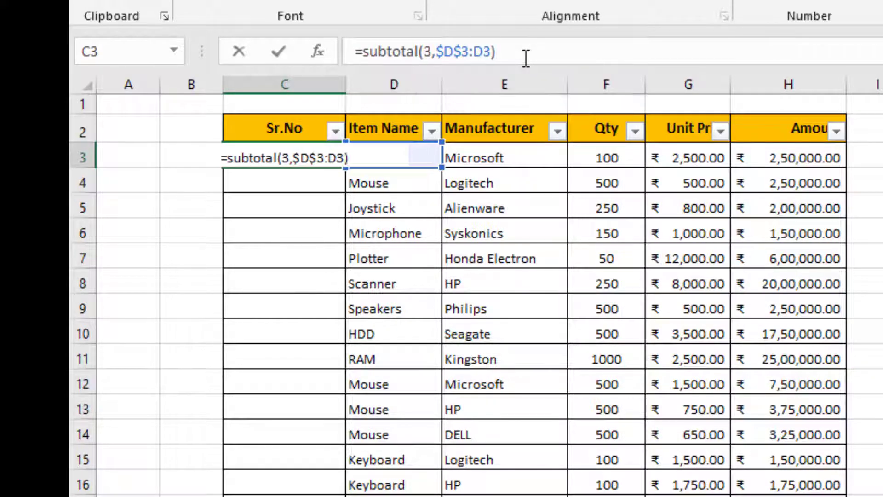
{"action": "key", "text": "Return"}
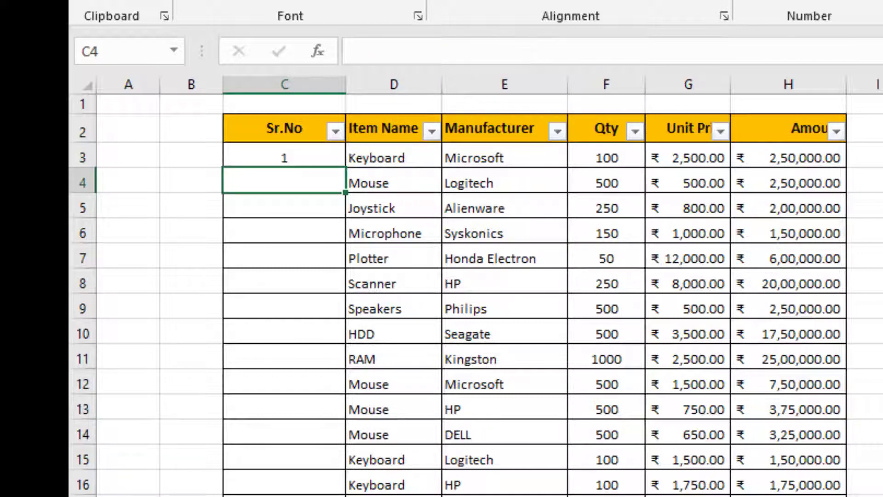
- Fill the serial number formula from C3 down to C4 and check the range reference in the copied formula
{"action": "left_click", "coordinate": [282, 158]}
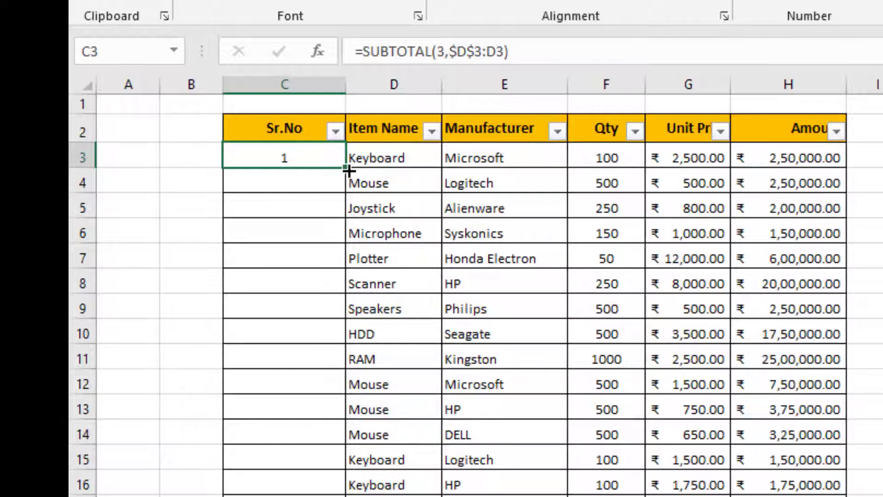
{"action": "left_click_drag", "start_coordinate": [346, 169], "coordinate": [347, 189]}
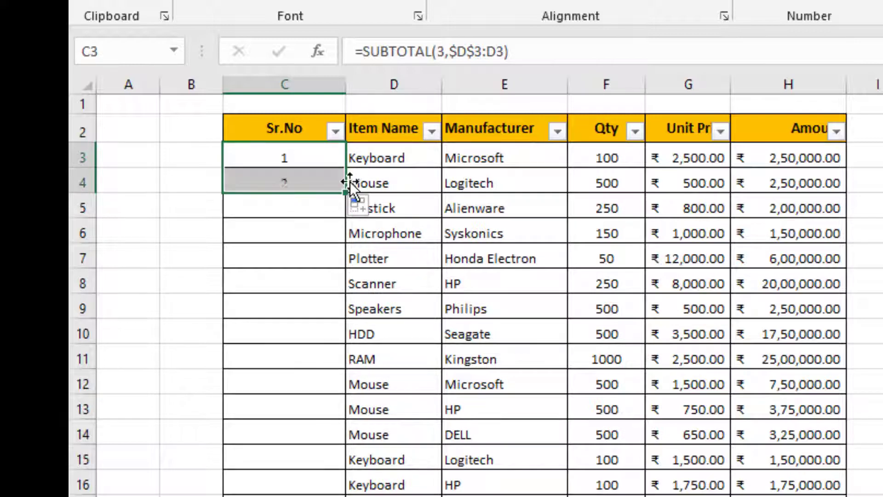
{"action": "left_click", "coordinate": [314, 182]}
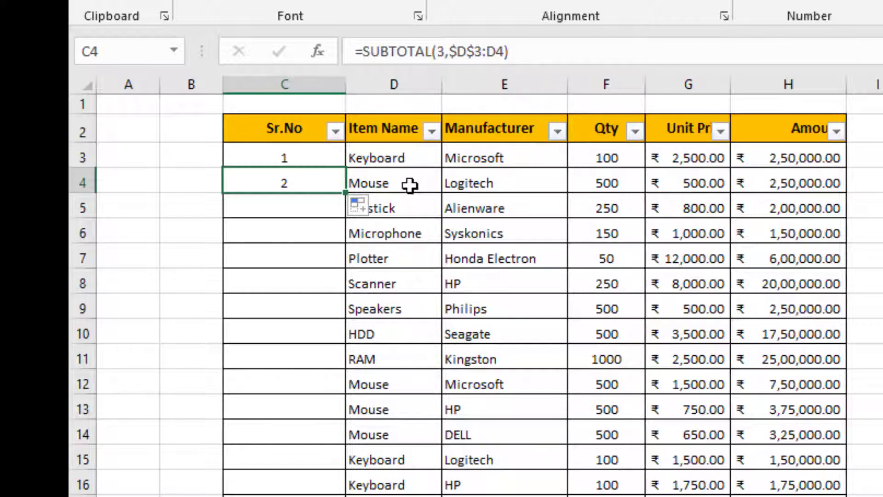
- Fill the SUBTOTAL serial number formula from C4 down through C17 and reselect the first serial number in C3
{"action": "left_click_drag", "start_coordinate": [345, 192], "coordinate": [339, 204]}
{"action": "left_click", "coordinate": [319, 205]}
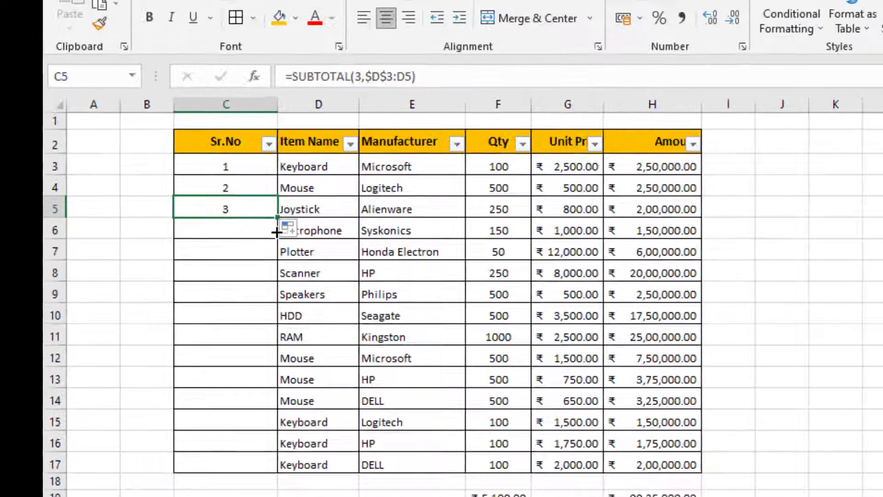
{"action": "left_click_drag", "start_coordinate": [345, 217], "coordinate": [317, 496]}
{"action": "left_click_drag", "start_coordinate": [148, 402], "coordinate": [148, 402]}
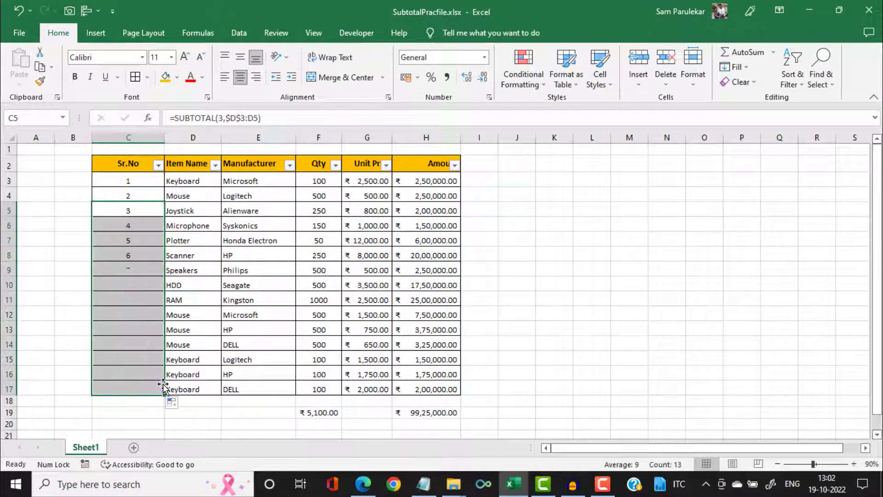
{"action": "left_click", "coordinate": [131, 185]}
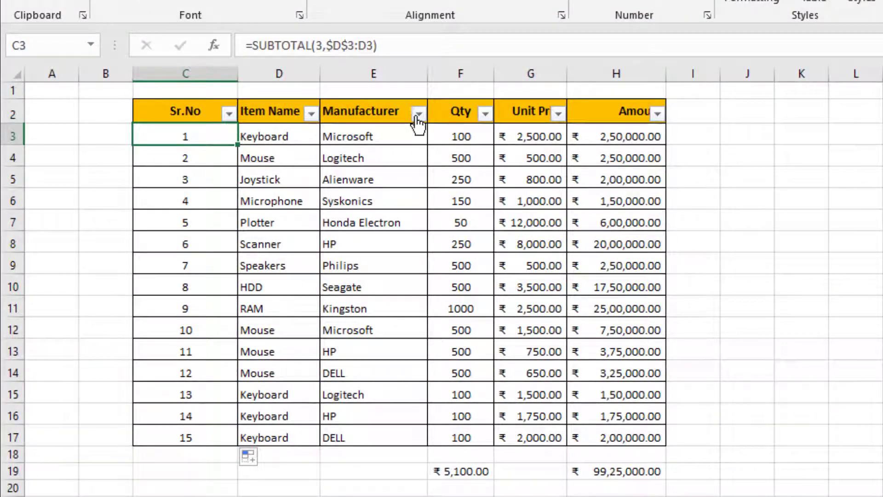
- Filter the Item Name column to show only Mouse and check the Sr.No numbering of the filtered rows
{"action": "left_click", "coordinate": [311, 114]}
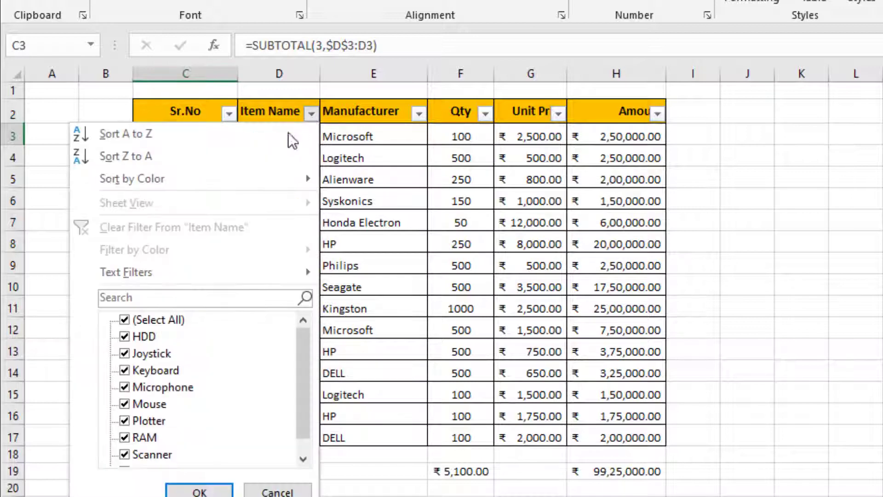
{"action": "left_click", "coordinate": [126, 319]}
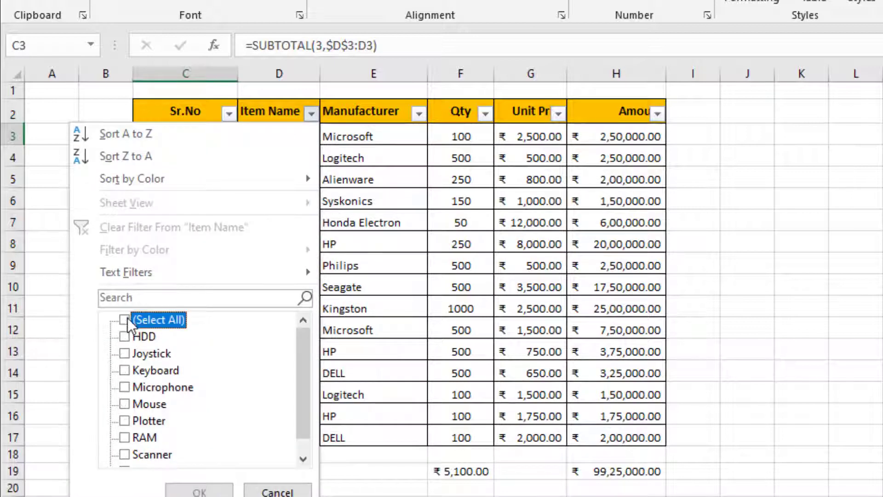
{"action": "left_click", "coordinate": [125, 404]}
{"action": "left_click", "coordinate": [199, 491]}
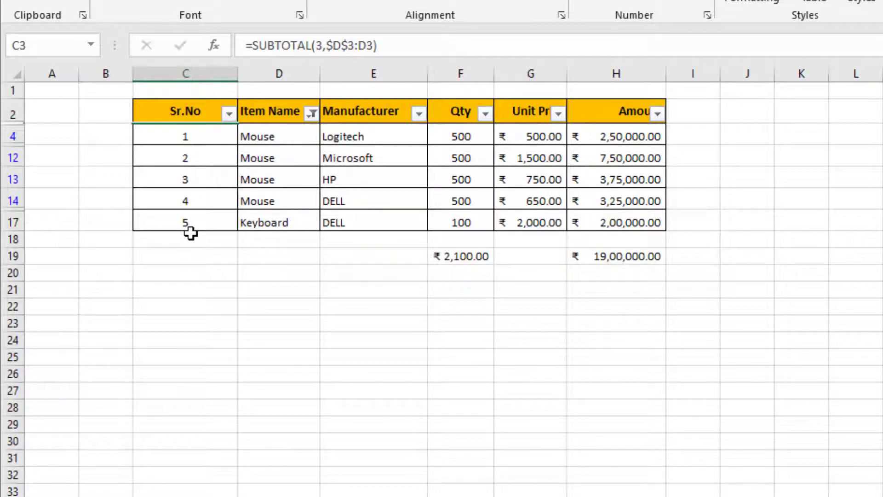
- Select all items again in the Item Name filter to remove the Mouse restriction
{"action": "left_click", "coordinate": [312, 113]}
{"action": "left_click", "coordinate": [125, 319]}
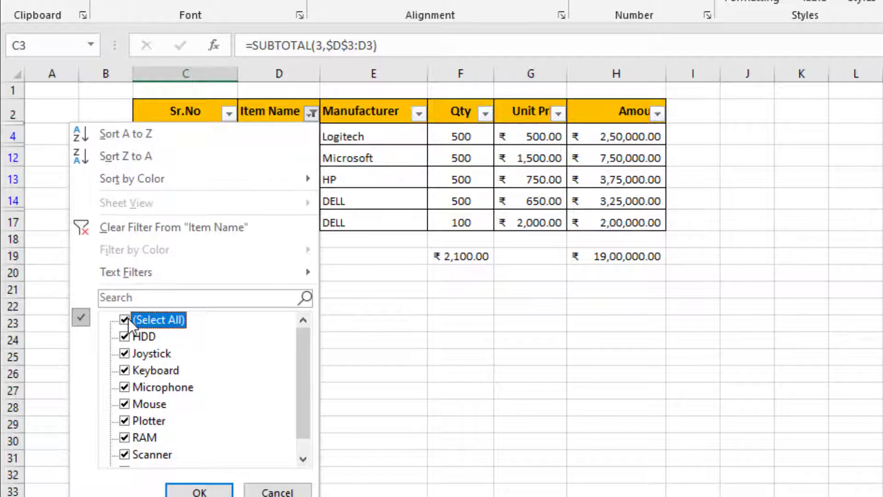
{"action": "left_click", "coordinate": [203, 491]}
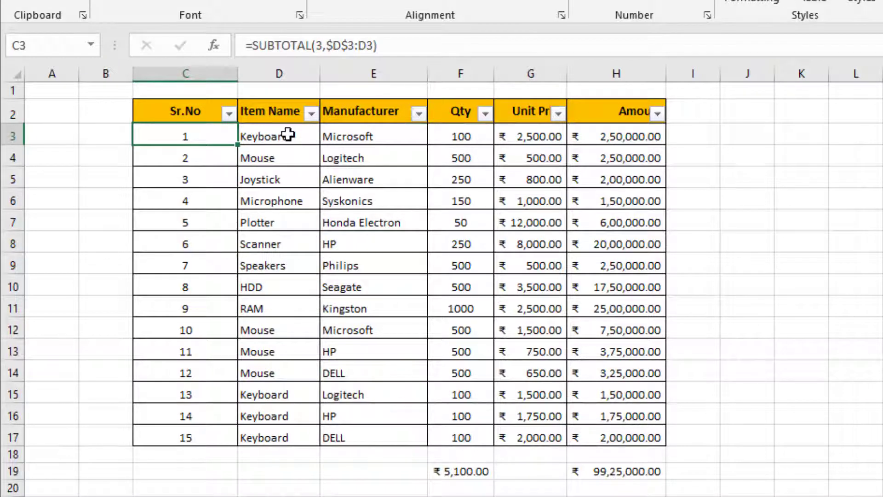
- Filter the Item Name column to show only Keyboard and check the serial numbers of the filtered rows
{"action": "left_click", "coordinate": [311, 114]}
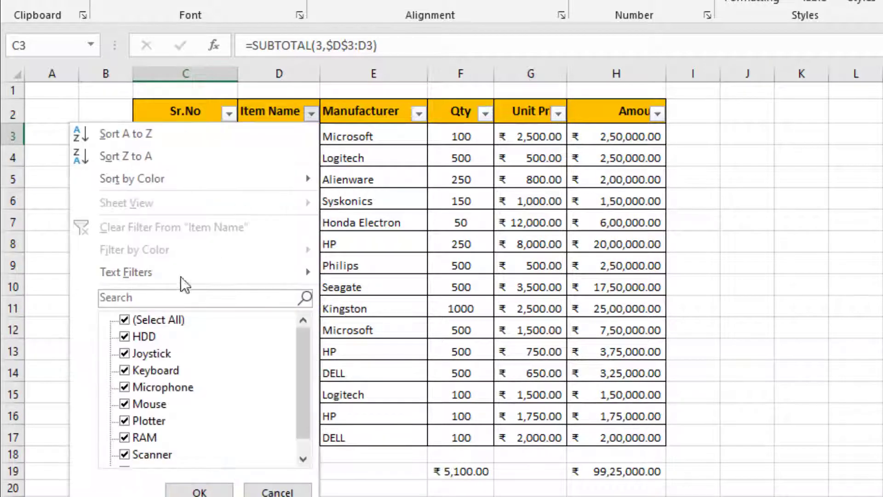
{"action": "left_click", "coordinate": [125, 320]}
{"action": "left_click", "coordinate": [125, 370]}
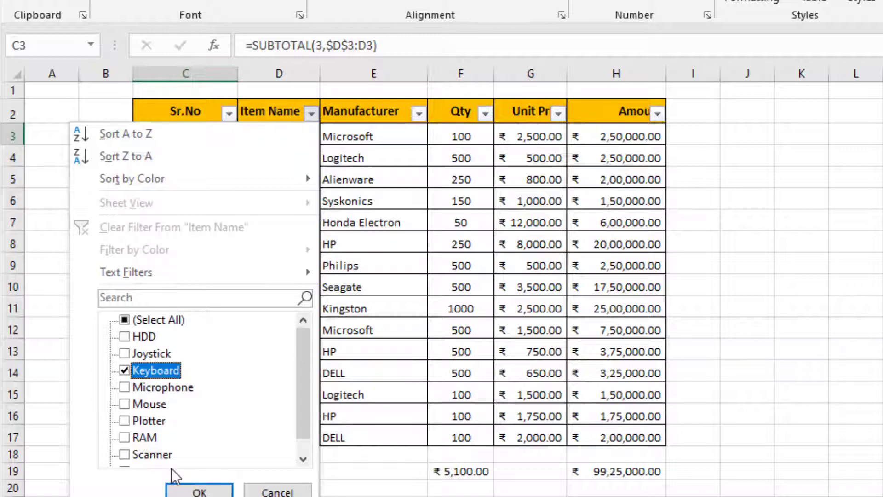
{"action": "left_click", "coordinate": [199, 491]}
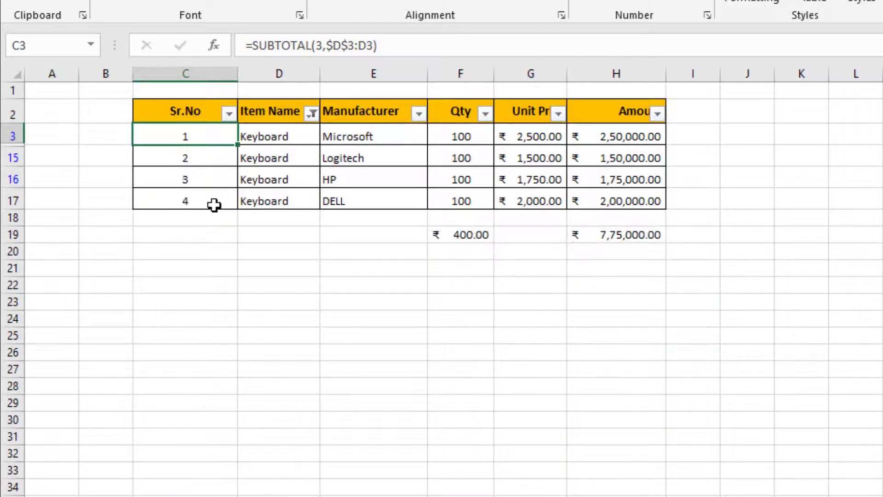
- Restore every item in the Item Name filter in place of the Keyboard selection
{"action": "left_click", "coordinate": [311, 114]}
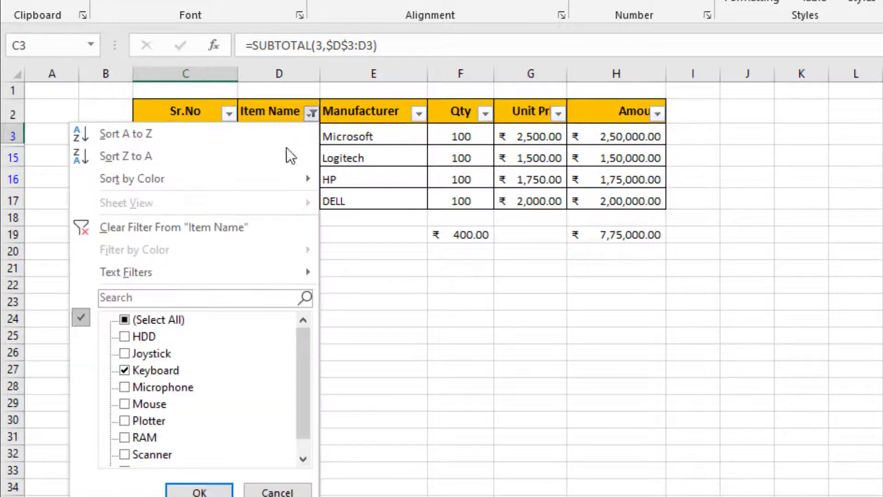
{"action": "left_click", "coordinate": [125, 319]}
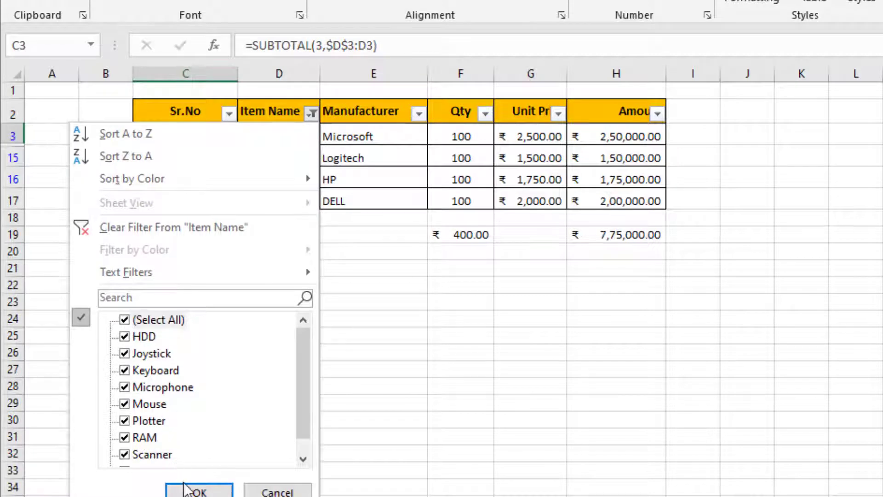
{"action": "left_click", "coordinate": [199, 491]}
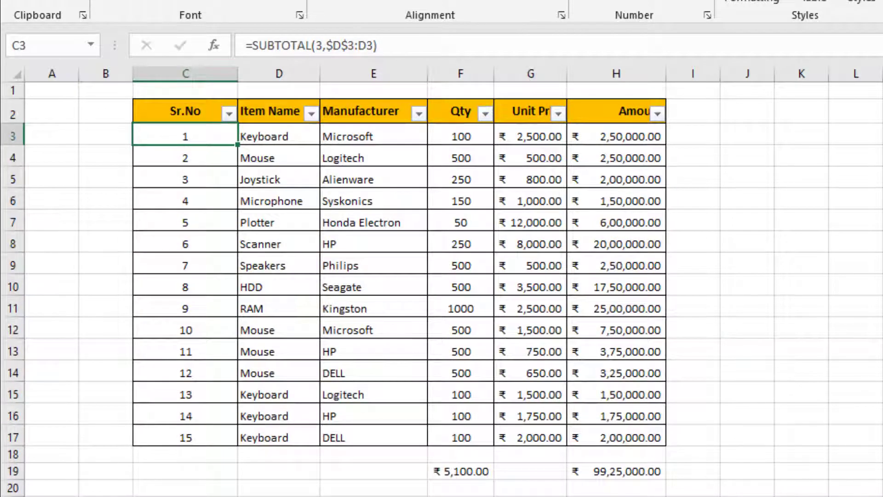